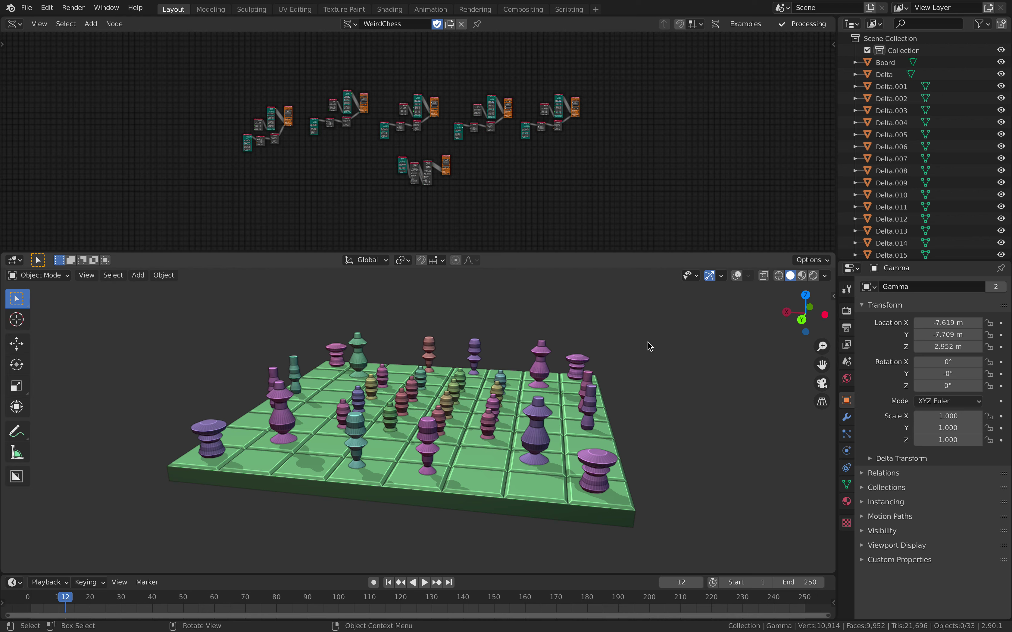
Step: Enlarge the node editor area above the 3D viewport to show the WeirdChess node tree larger
middle_drag(650, 346, 628, 334)
drag(602, 253, 601, 316)
mouse_move(587, 372)
middle_down()
mouse_move(639, 380)
mouse_move(585, 363)
middle_up()
scroll(508, 215, up, 4)
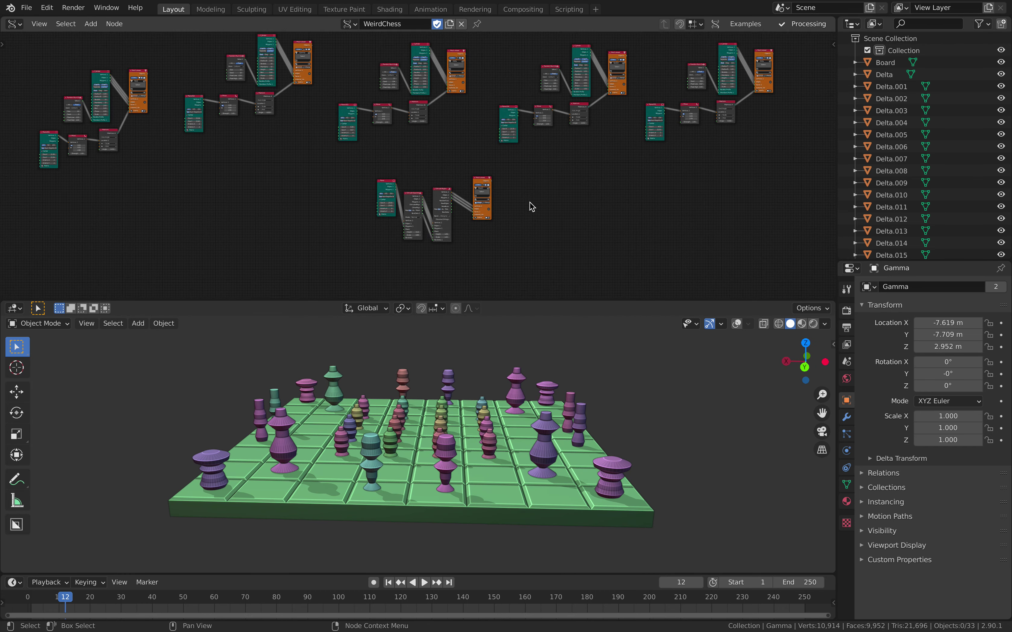
Step: Reposition the board's Plane and Extrude Separate Faces nodes to spread out the board's node chain
scroll(530, 203, up, 7)
scroll(527, 131, up, 8)
middle_drag(529, 206, 511, 133)
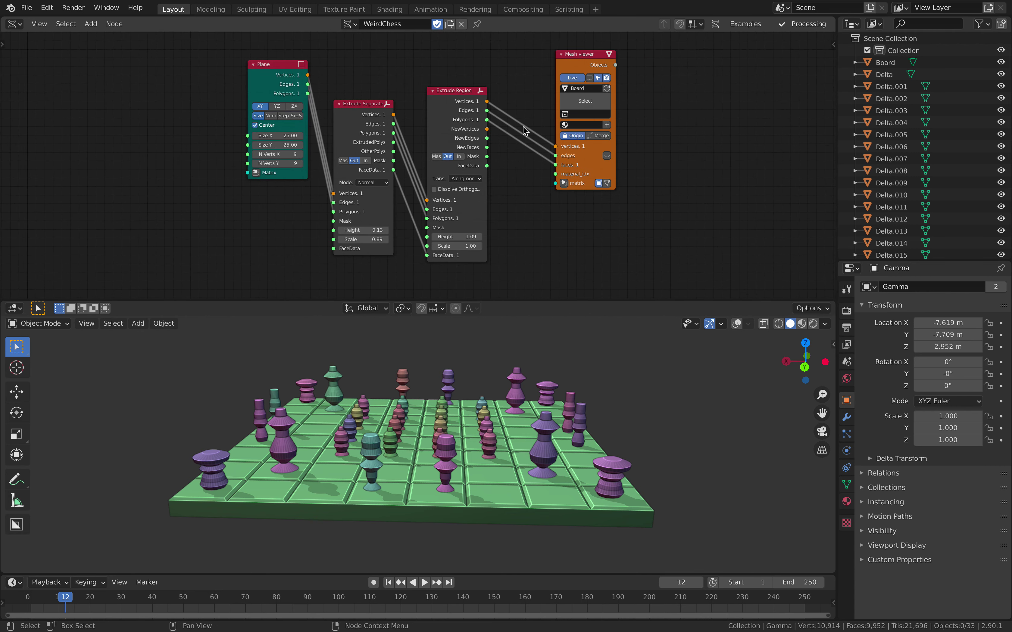
scroll(524, 131, up, 2)
middle_drag(562, 372, 518, 439)
middle_drag(217, 93, 211, 102)
scroll(211, 102, up, 1)
drag(240, 84, 210, 77)
drag(355, 140, 346, 93)
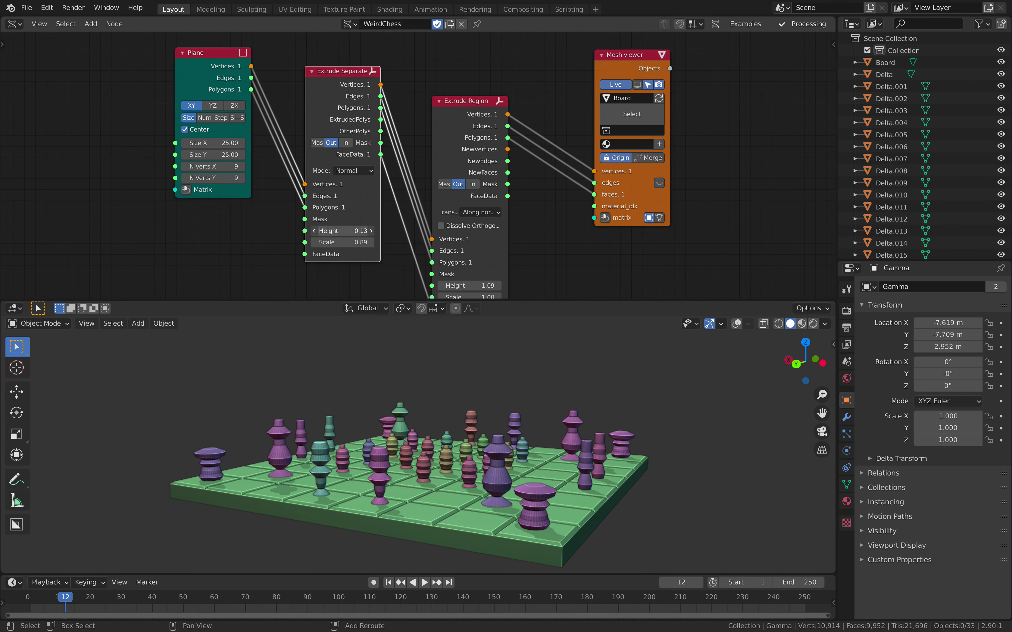
Step: Set the board's Extrude Separate Faces height to 0.43 and scale to 0.91, and widen that node
drag(343, 230, 397, 230)
mouse_move(391, 418)
middle_down()
mouse_move(468, 384)
mouse_move(391, 423)
middle_up()
mouse_move(343, 230)
mouse_down()
mouse_move(296, 230)
mouse_move(354, 242)
mouse_move(335, 242)
mouse_up()
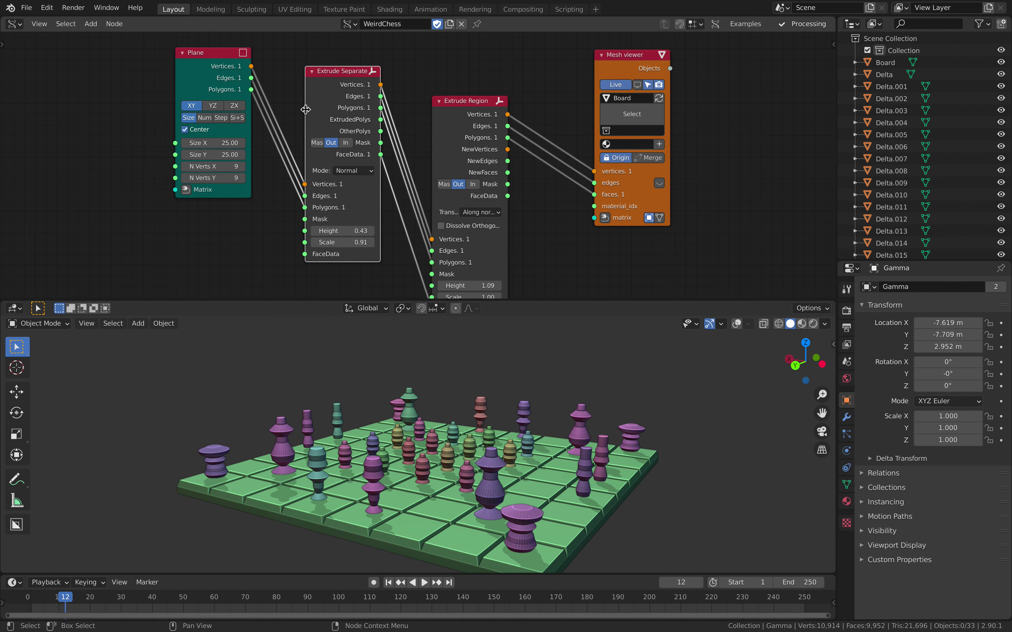
drag(305, 109, 269, 113)
Step: Shift the board's Extrude Region node upward and set its height to 1.35
drag(463, 102, 463, 81)
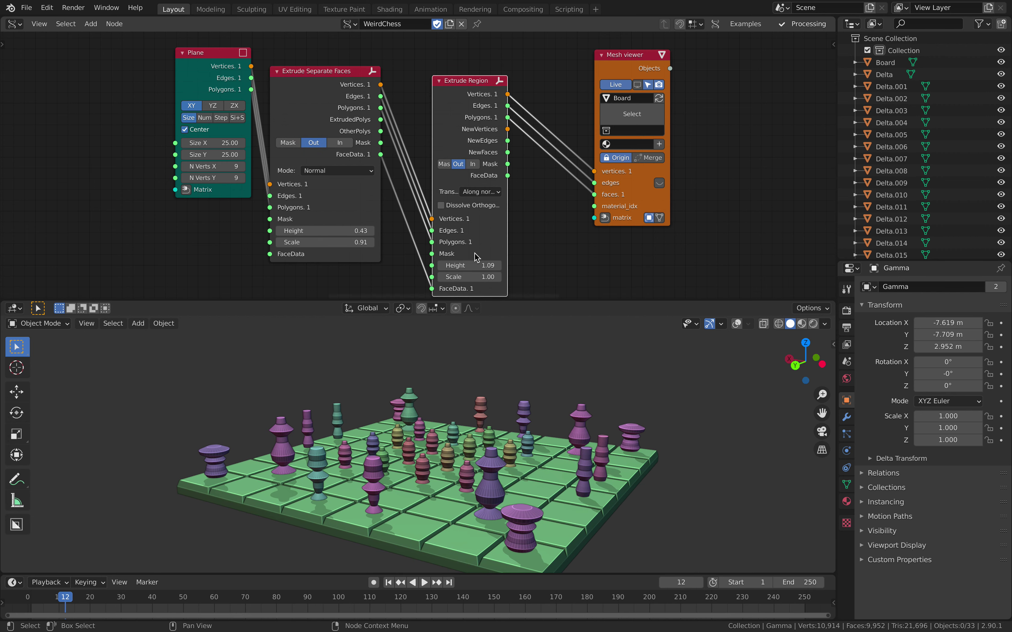
drag(468, 265, 514, 265)
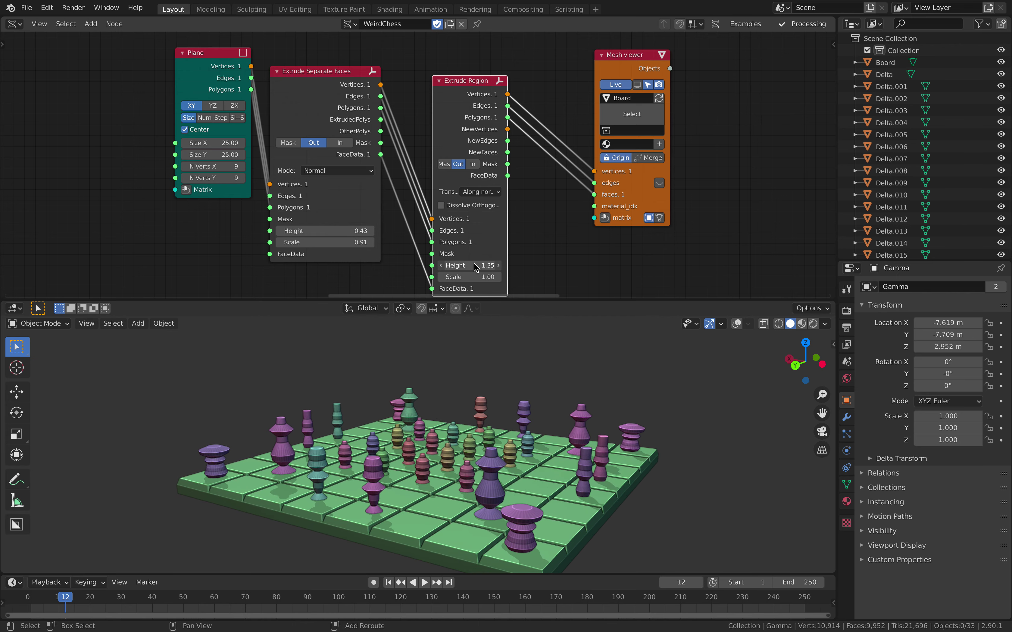
middle_drag(593, 359, 481, 356)
Step: Link the Extrude Separate Faces mask output to Extrude Region's mask input with the Out mask type, and set the separate extrusion height to 0.24
drag(382, 142, 432, 254)
mouse_move(502, 423)
middle_down()
mouse_move(508, 384)
mouse_move(493, 422)
middle_up()
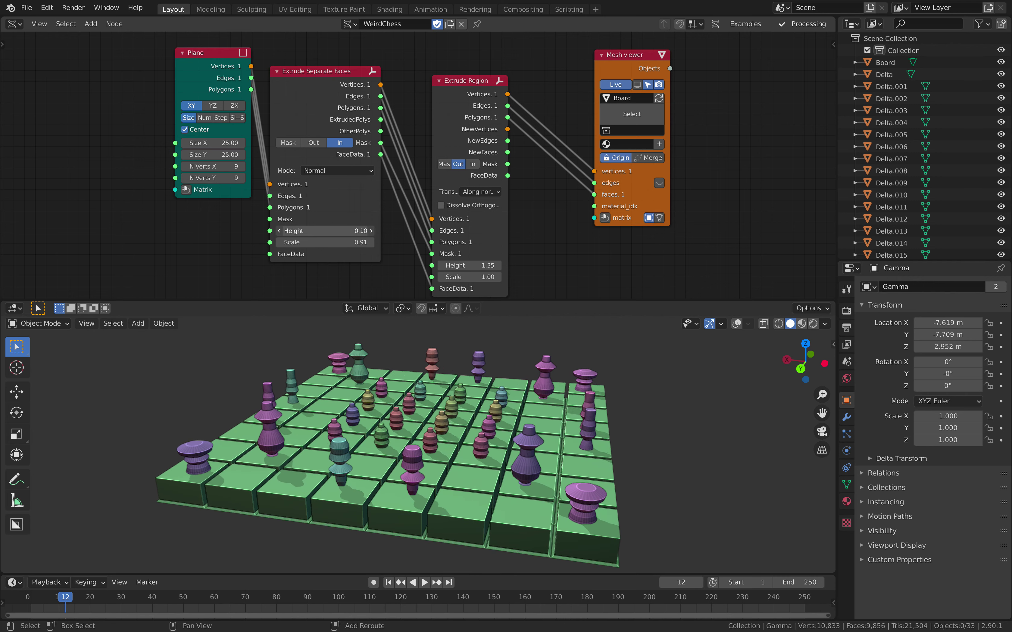
drag(324, 230, 334, 230)
click(314, 143)
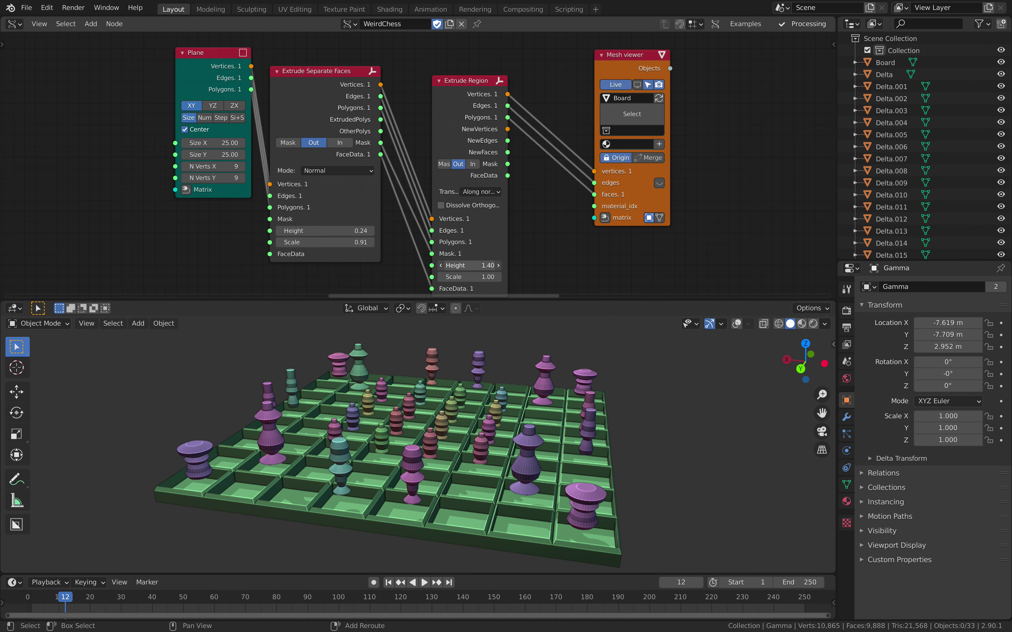
Step: Reduce the height of the board's Extrude Region node to 0.38
drag(469, 265, 412, 266)
mouse_move(589, 416)
middle_down()
mouse_move(615, 377)
mouse_move(596, 435)
middle_up()
drag(485, 265, 460, 265)
middle_drag(548, 418, 556, 435)
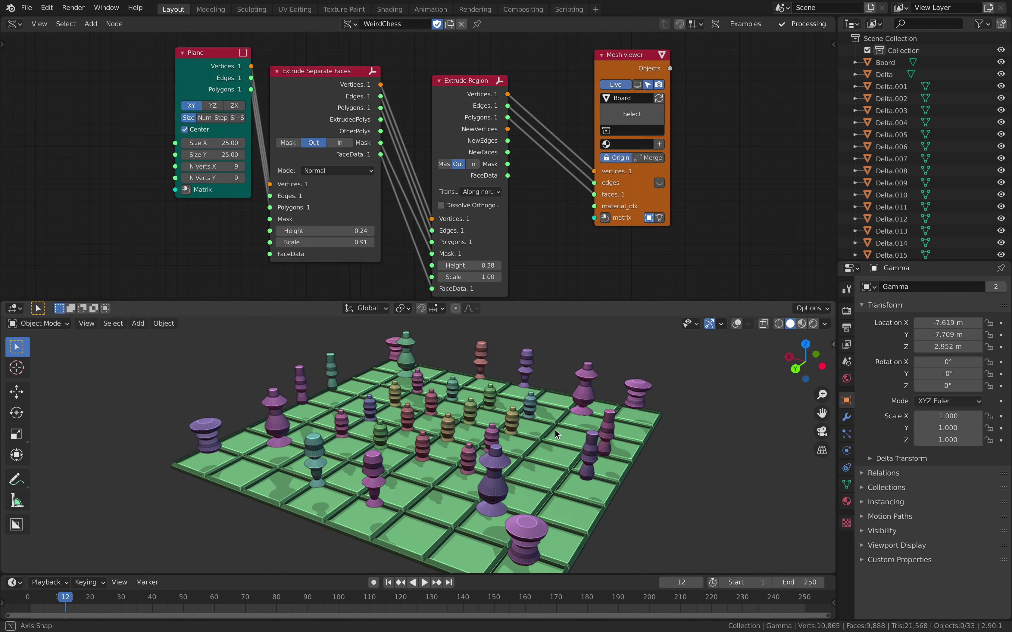
Step: Move the board's Mesh viewer node aside and add a Matrix In node linked to its matrix input
click(221, 424)
middle_drag(221, 424, 364, 387)
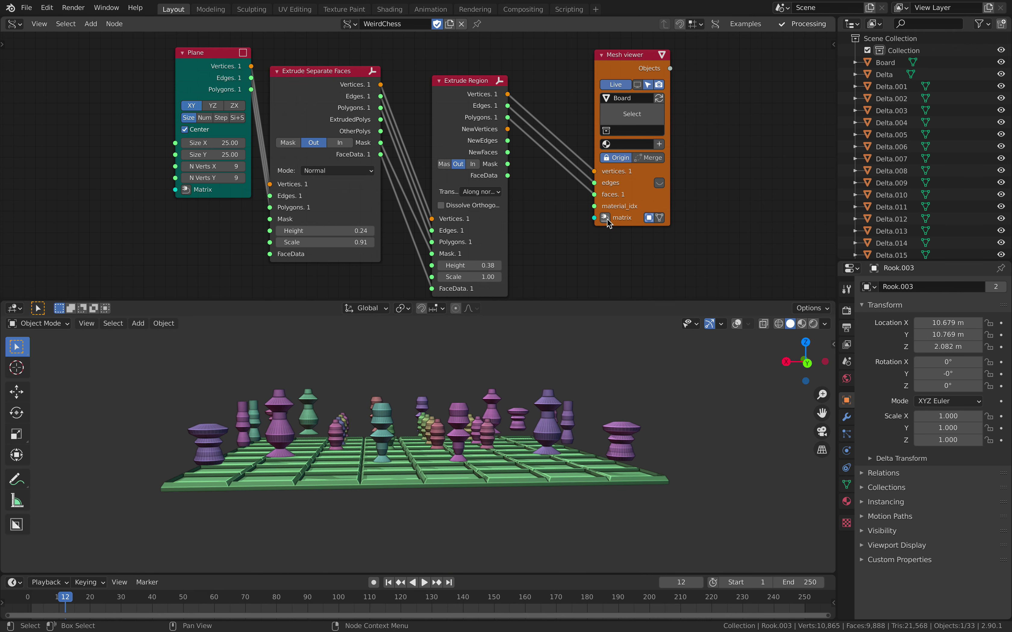
drag(640, 200, 717, 151)
click(682, 168)
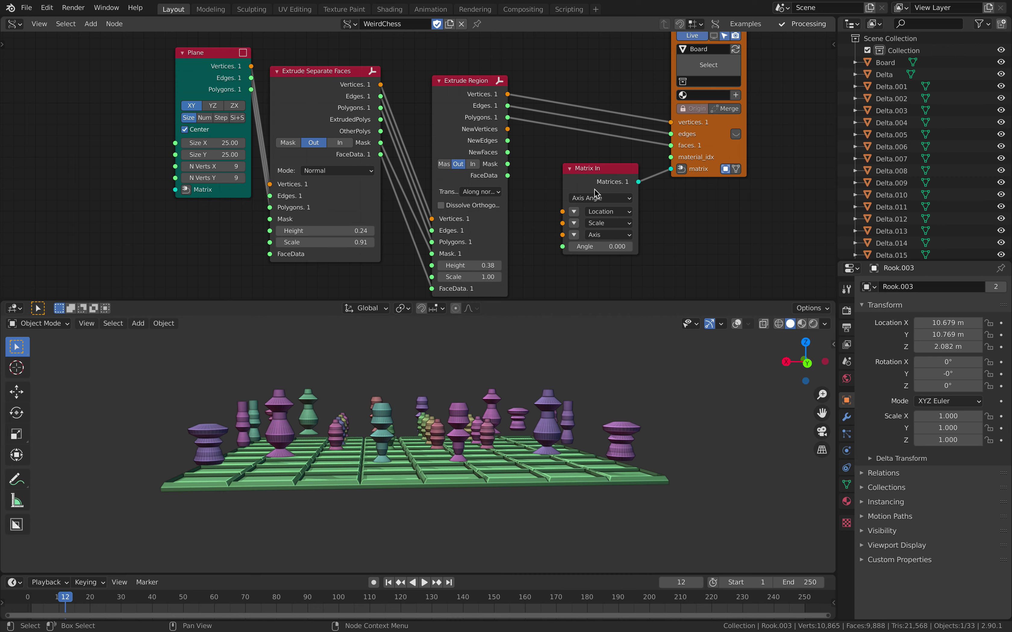
Step: Expand the location vector of the board's Matrix In node and set its Z value to 0.720
click(576, 212)
drag(613, 233, 641, 233)
middle_drag(531, 368, 453, 421)
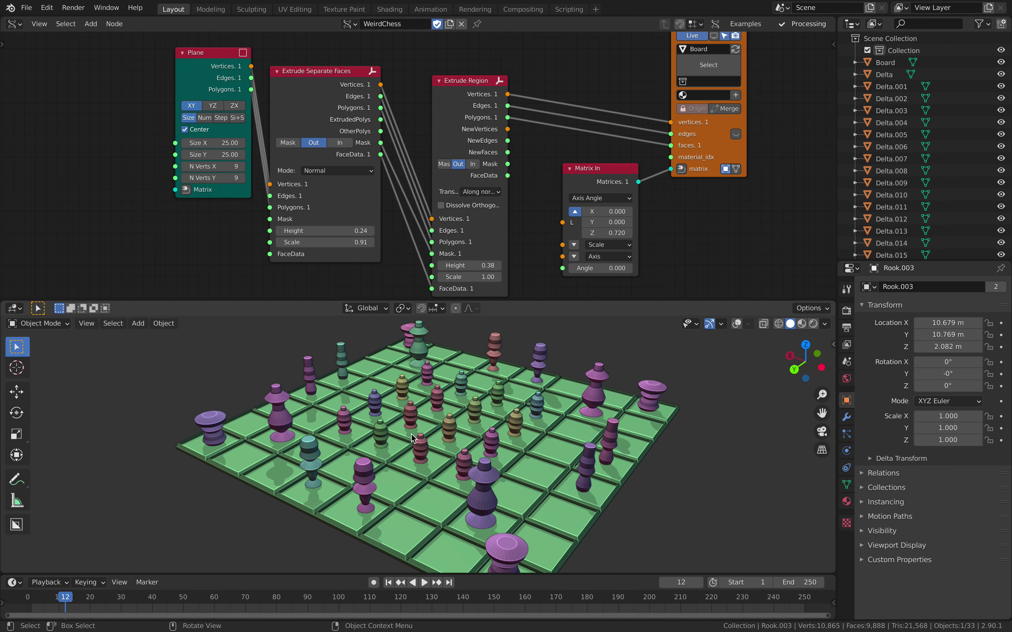
Step: Bring the Rook node group into view, enlarge the node editor further, and shift the Rook's Cylinder node slightly upward
scroll(336, 142, down, 8)
middle_drag(280, 111, 459, 185)
middle_drag(348, 52, 698, 283)
scroll(495, 120, up, 1)
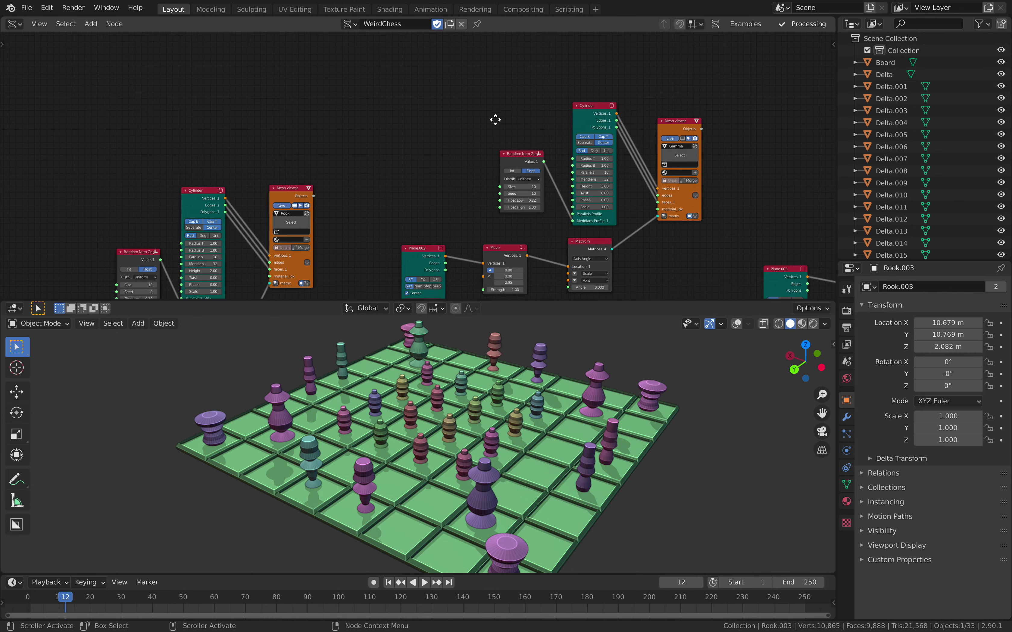
middle_drag(494, 119, 763, 33)
scroll(485, 68, up, 3)
middle_drag(465, 209, 458, 115)
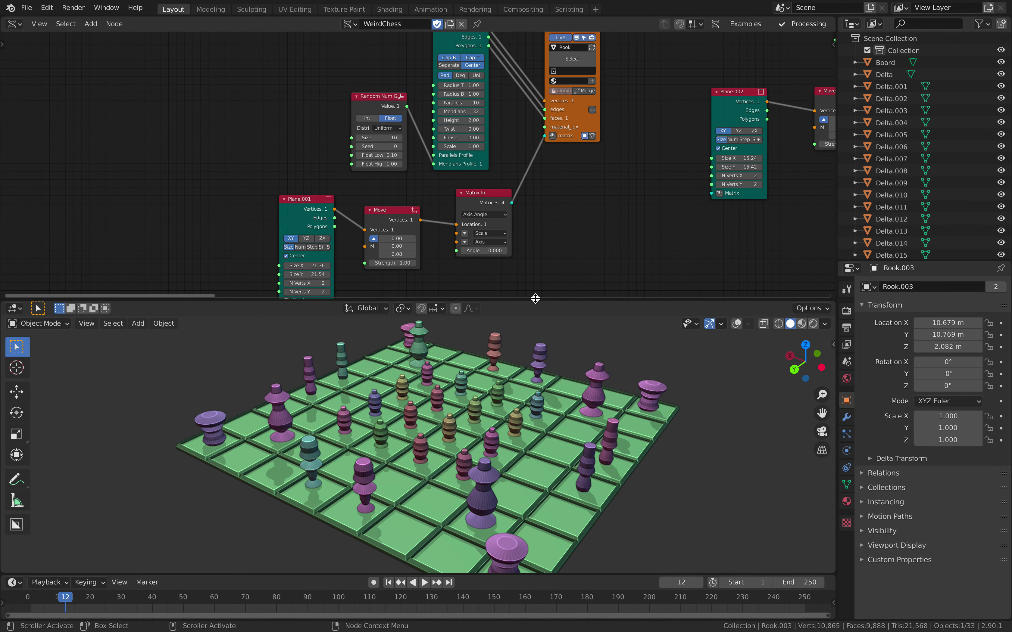
drag(481, 300, 481, 400)
scroll(441, 217, up, 2)
middle_drag(423, 119, 400, 173)
drag(431, 88, 435, 81)
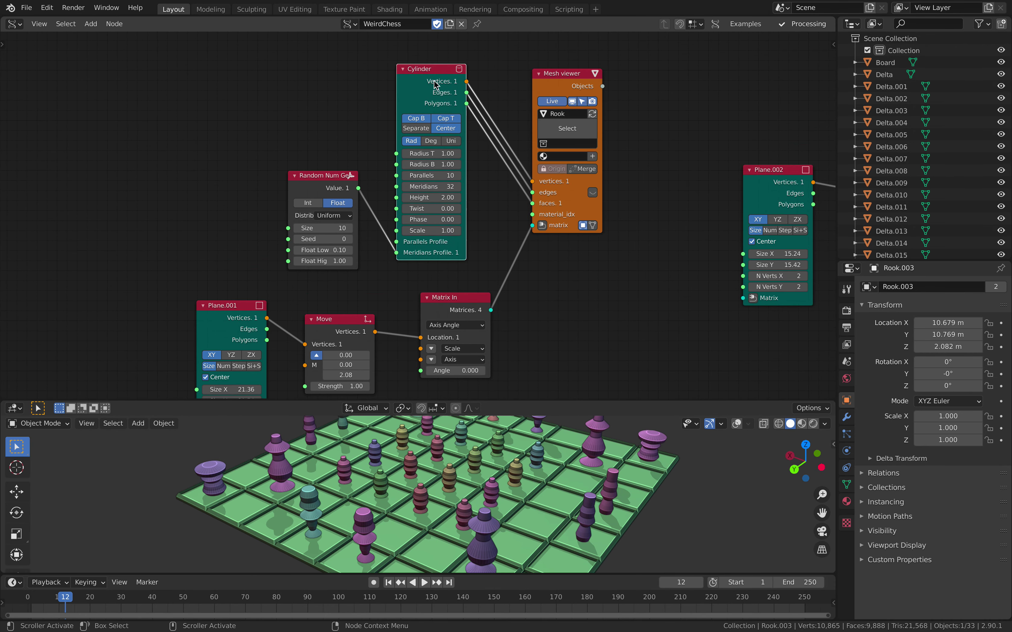
Step: Set the seed of the Rook's Random Num Gen node to 106, then move and widen that node
middle_drag(392, 177, 378, 216)
scroll(392, 183, up, 4)
scroll(392, 182, up, 2)
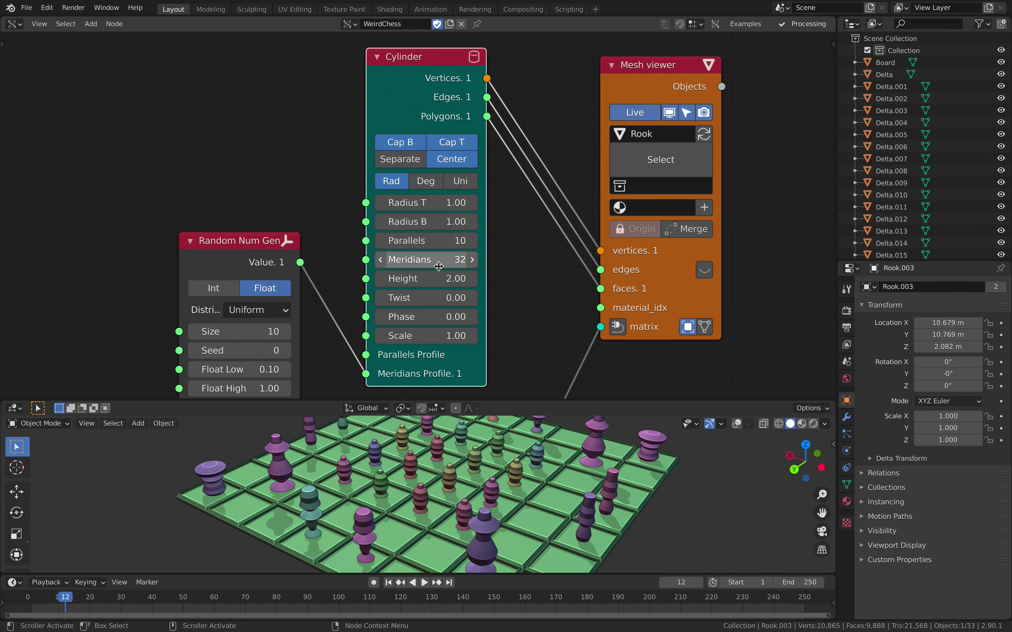
middle_drag(451, 502, 460, 443)
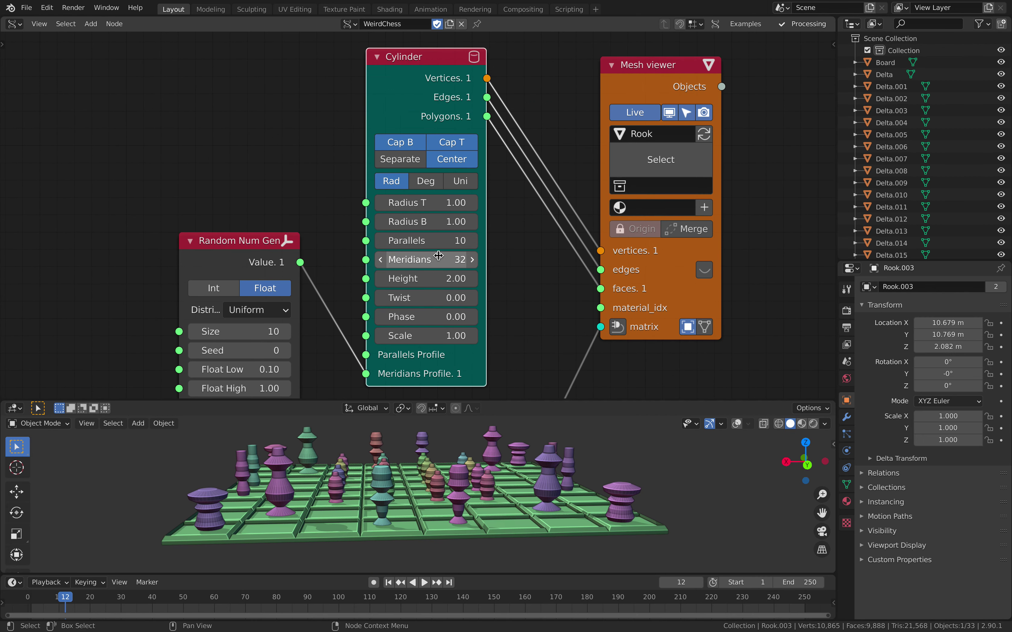
scroll(414, 274, down, 3)
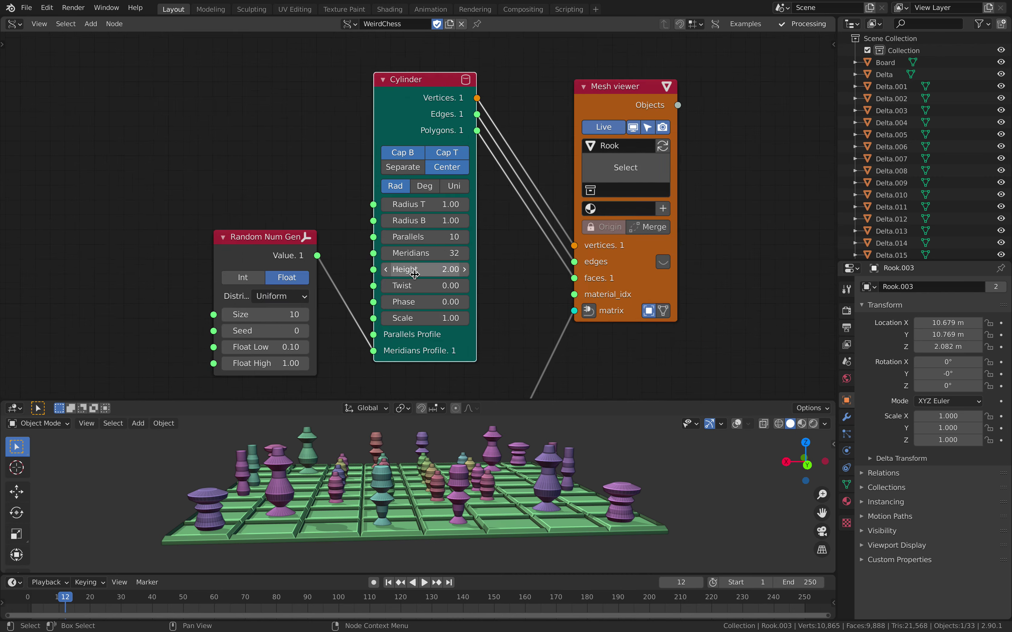
middle_drag(411, 273, 438, 170)
middle_drag(391, 485, 370, 481)
middle_drag(301, 159, 326, 139)
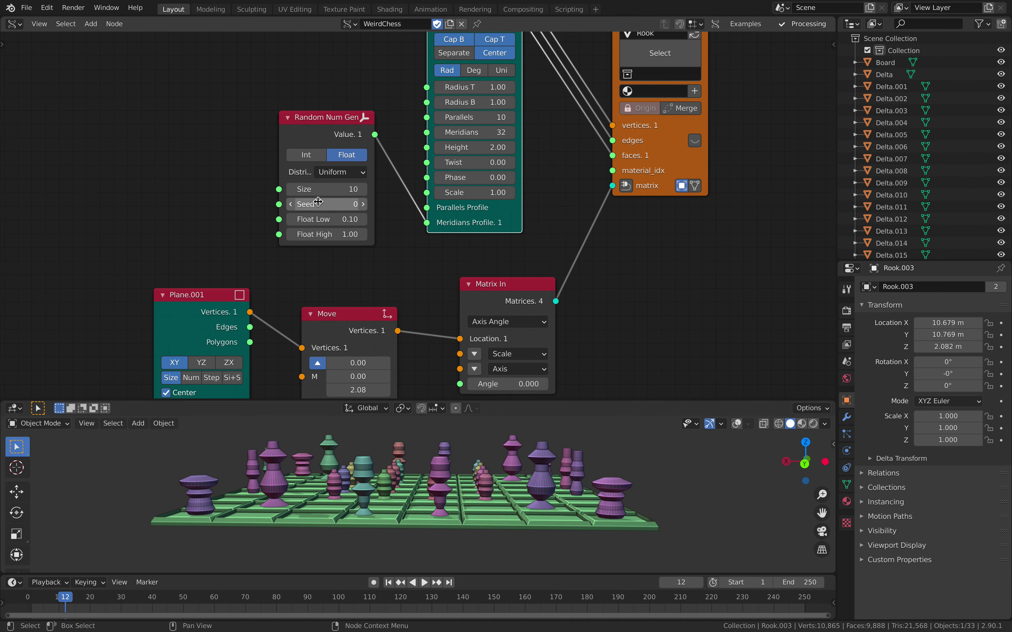
drag(326, 204, 371, 204)
drag(299, 138, 232, 123)
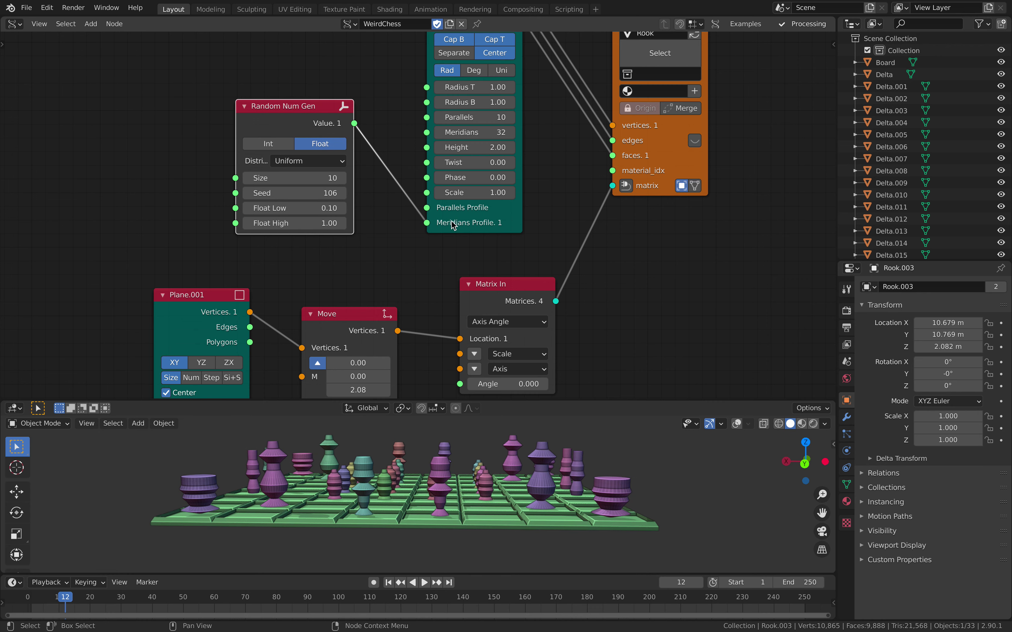
Step: Move the Rook's Matrix In, Move and Plane.001 nodes up into a tidier row
drag(460, 222, 442, 218)
scroll(481, 264, down, 3)
drag(495, 270, 505, 250)
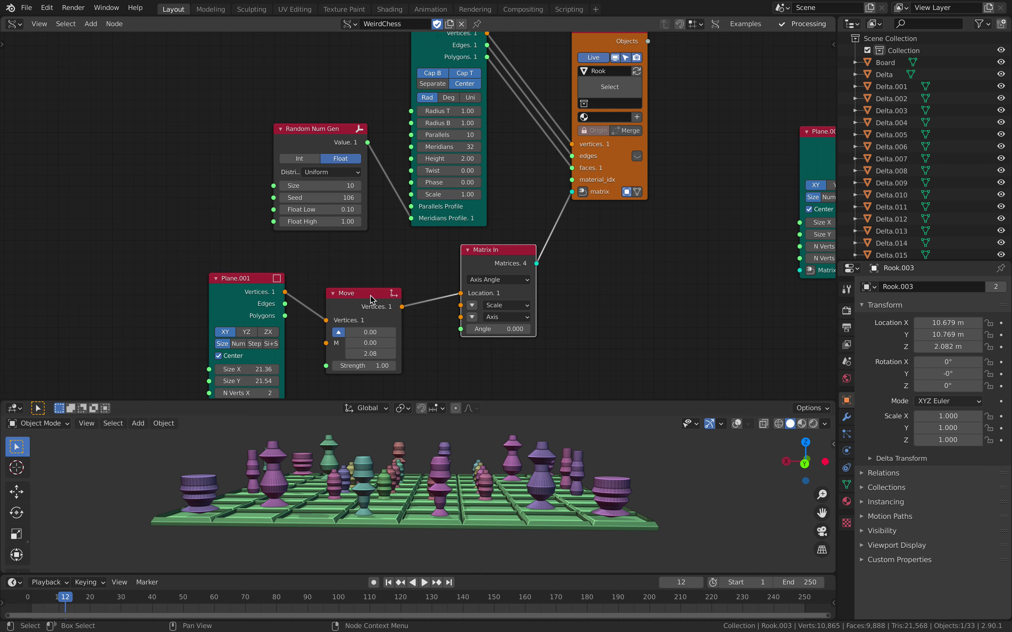
drag(370, 296, 388, 259)
drag(263, 278, 261, 262)
middle_drag(284, 286, 286, 238)
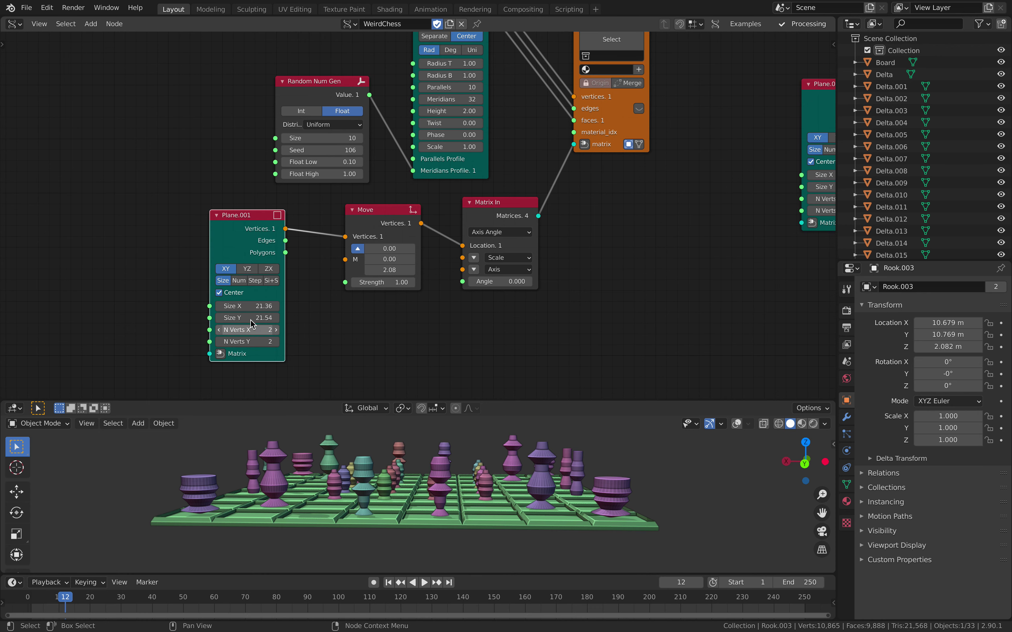
Step: Adjust the Rook's Plane.001 node to a Size X of 21.36 and a Size Y of 21.24
mouse_move(247, 307)
mouse_down()
mouse_move(277, 306)
mouse_move(246, 306)
mouse_up()
middle_drag(334, 439, 375, 493)
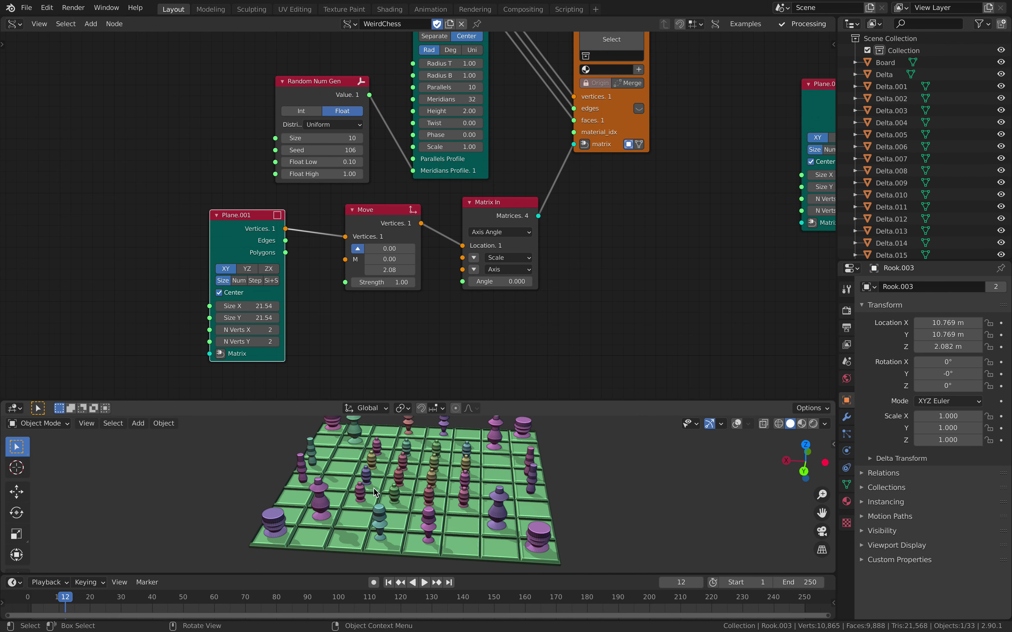
middle_drag(280, 313, 271, 324)
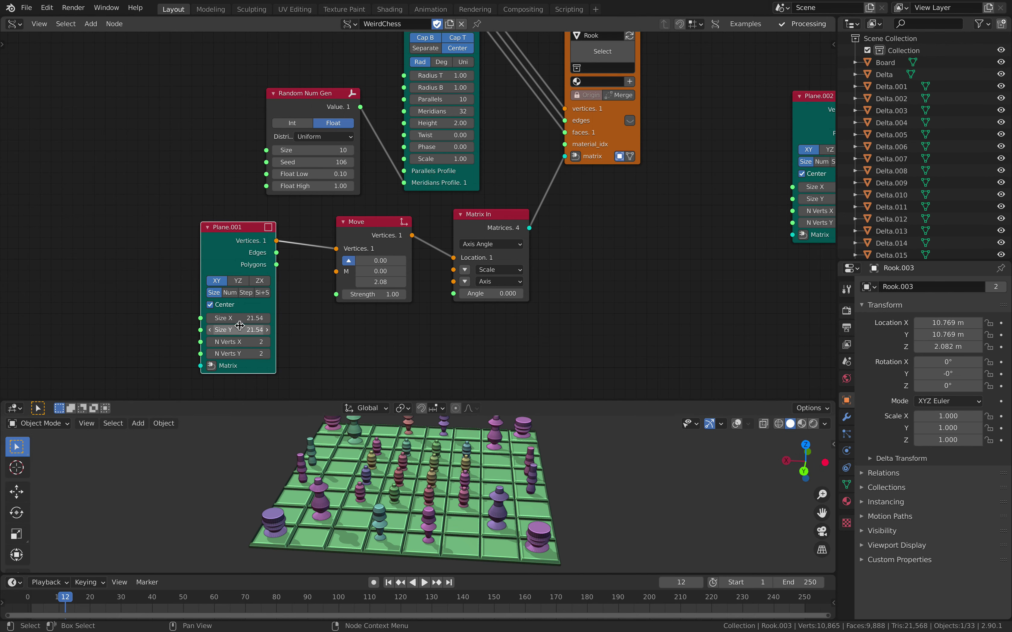
mouse_move(241, 318)
mouse_down()
mouse_move(255, 318)
mouse_move(113, 330)
mouse_move(226, 330)
mouse_up()
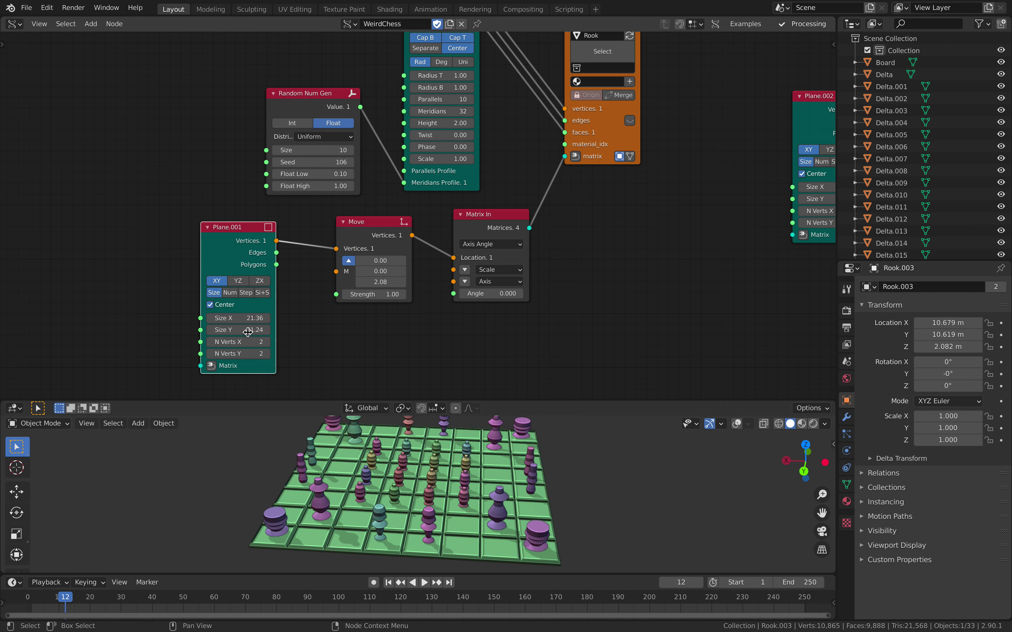
mouse_move(377, 481)
middle_down()
mouse_move(343, 485)
mouse_move(376, 456)
mouse_move(391, 468)
middle_up()
Step: Go to the Gamma node group and shift its Plane.002 node closer to the Move node
scroll(483, 257, down, 5)
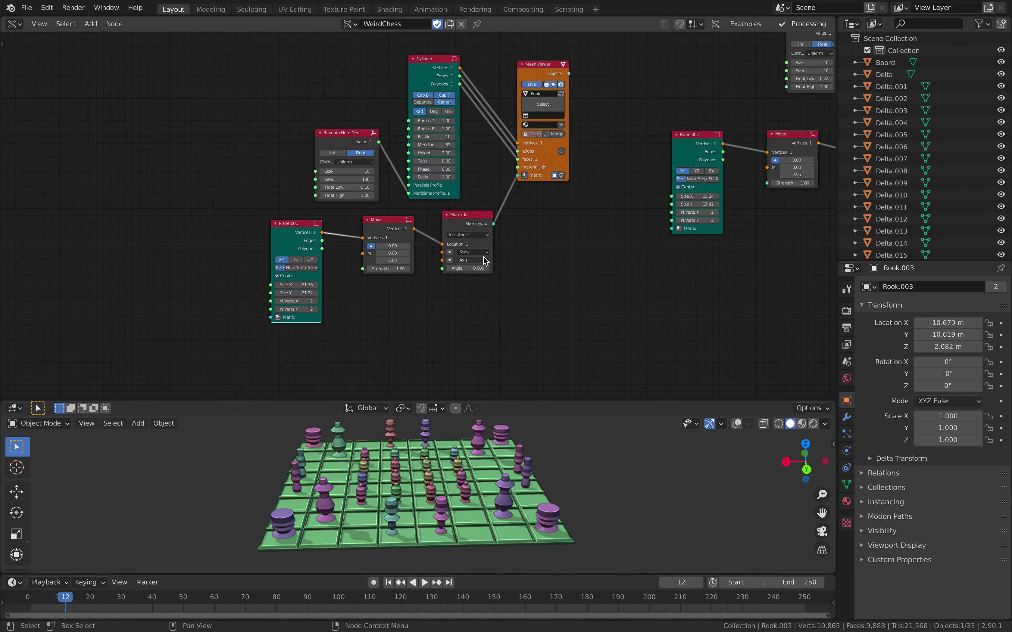
middle_drag(483, 256, 293, 280)
scroll(382, 269, up, 3)
middle_drag(382, 269, 323, 261)
drag(318, 245, 331, 242)
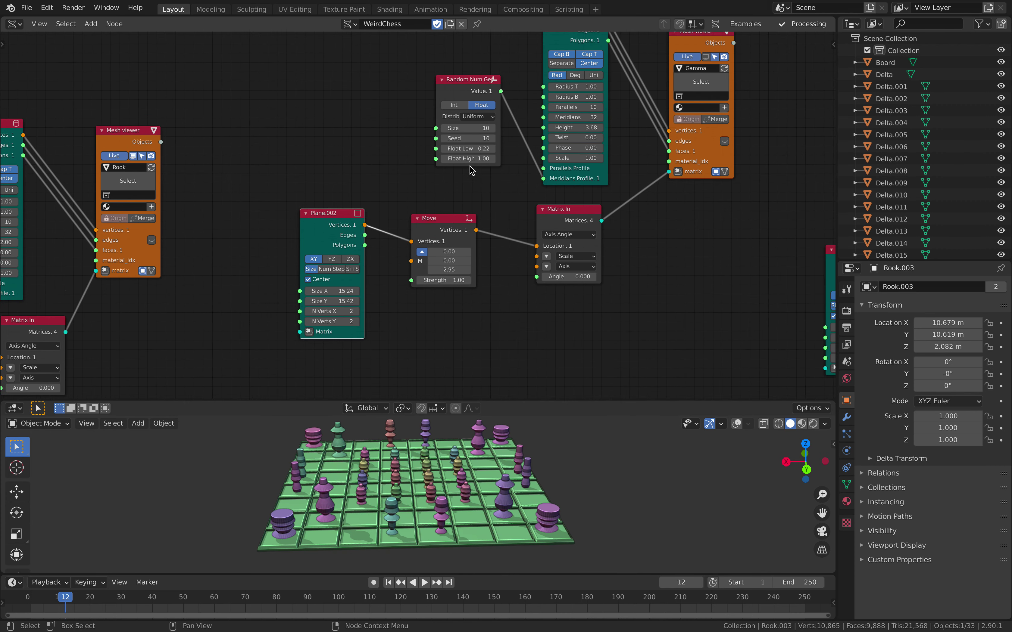
Step: Set Gamma's Cylinder height to 3.74 and its Random Num Gen seed to 324
mouse_move(467, 138)
mouse_down()
mouse_move(504, 138)
mouse_move(470, 135)
mouse_up()
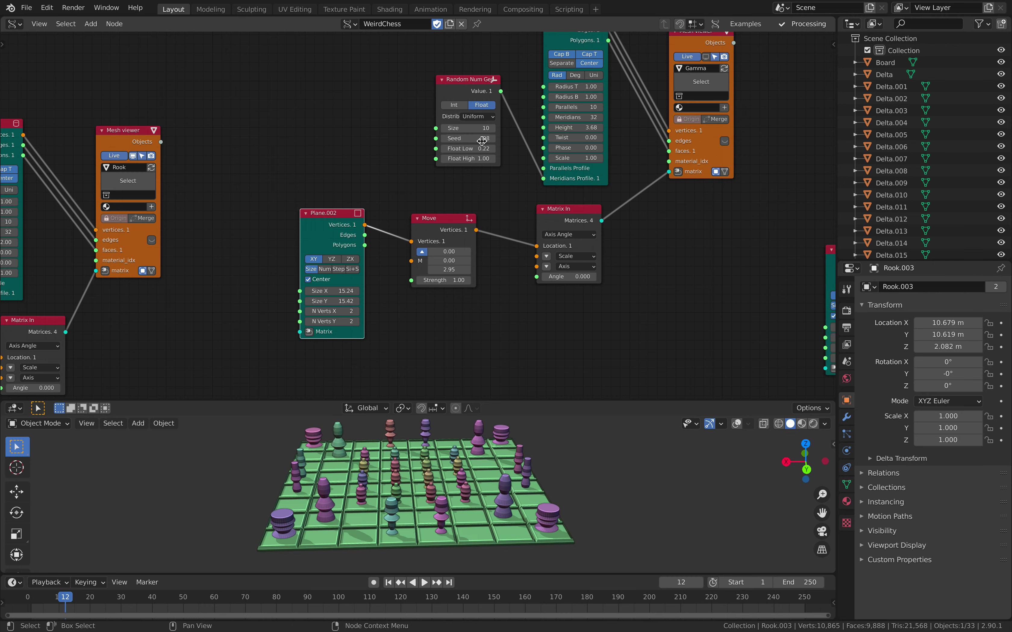
drag(576, 128, 560, 128)
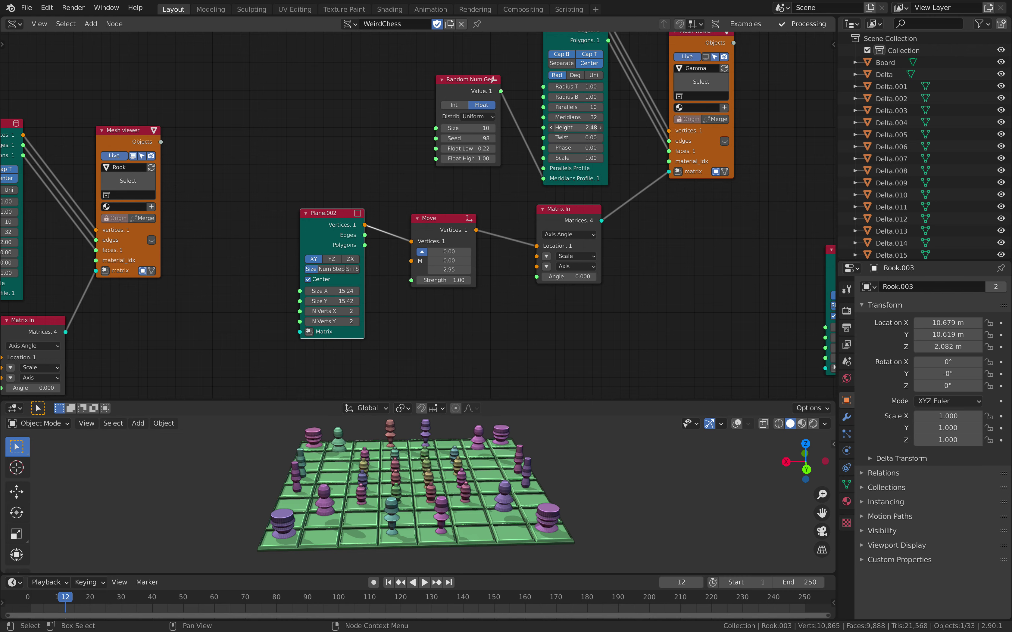
middle_drag(529, 111, 474, 126)
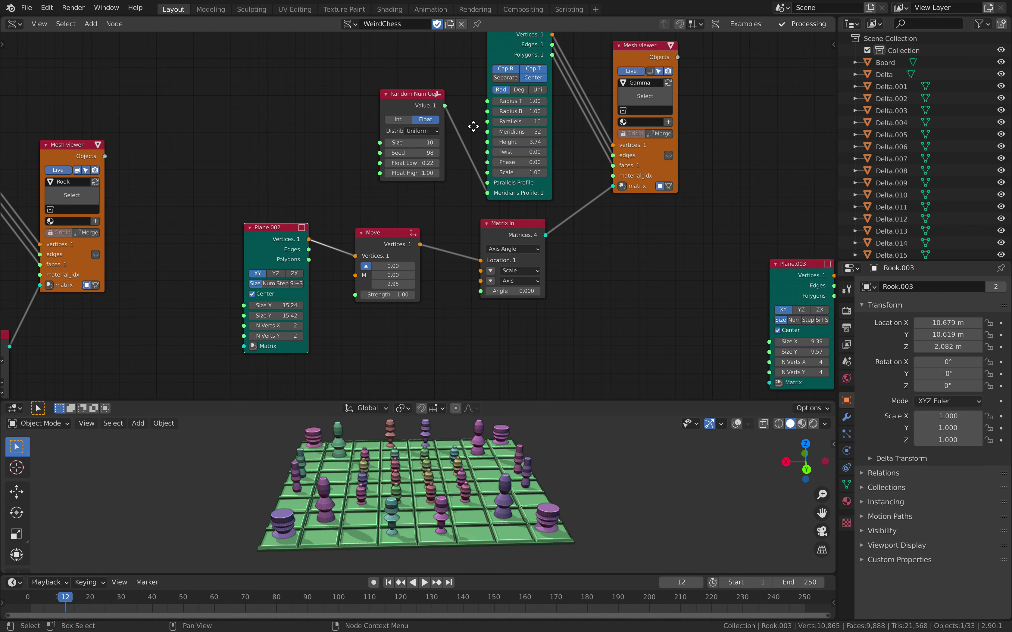
drag(425, 153, 508, 153)
middle_drag(408, 499, 395, 481)
Step: Arrange Gamma's Plane.002, Move and Matrix In nodes close together in a compact row
middle_drag(525, 228, 510, 181)
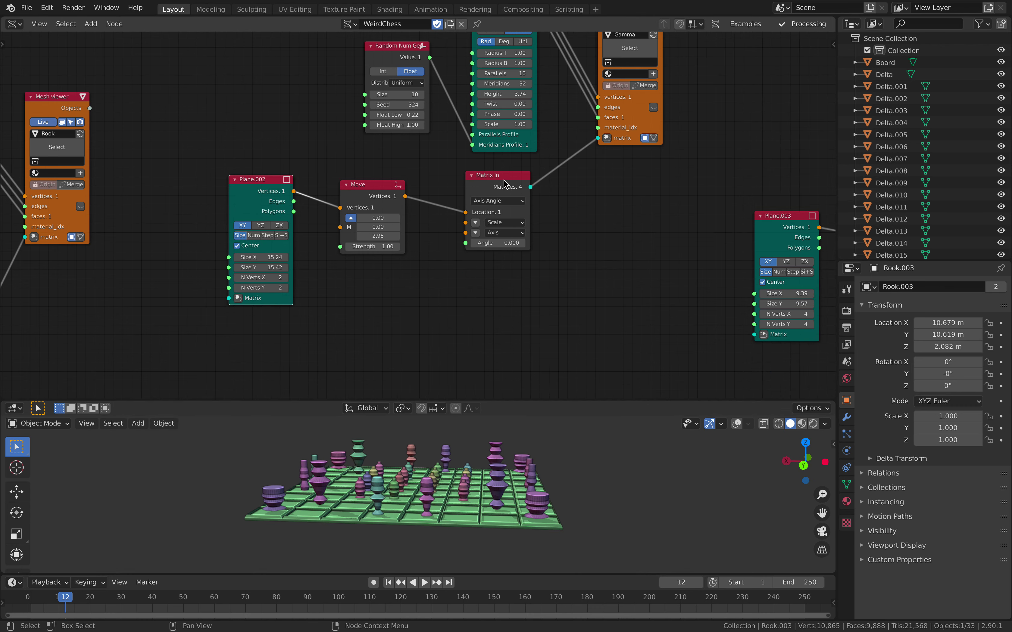
drag(511, 181, 569, 200)
drag(367, 183, 448, 188)
drag(542, 198, 505, 171)
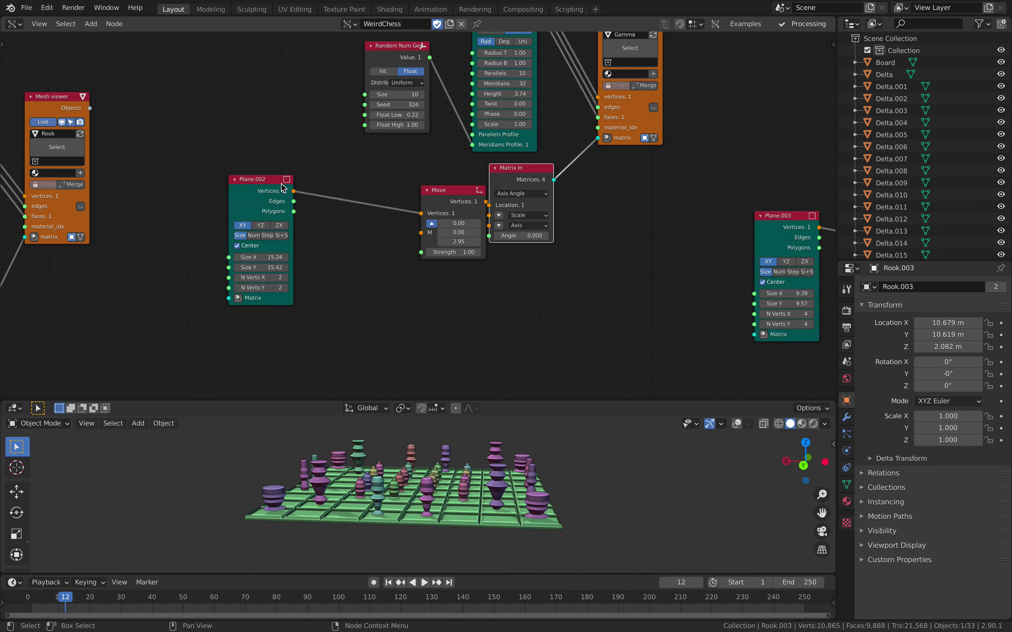
drag(281, 183, 339, 172)
drag(444, 188, 415, 178)
middle_drag(442, 423, 439, 431)
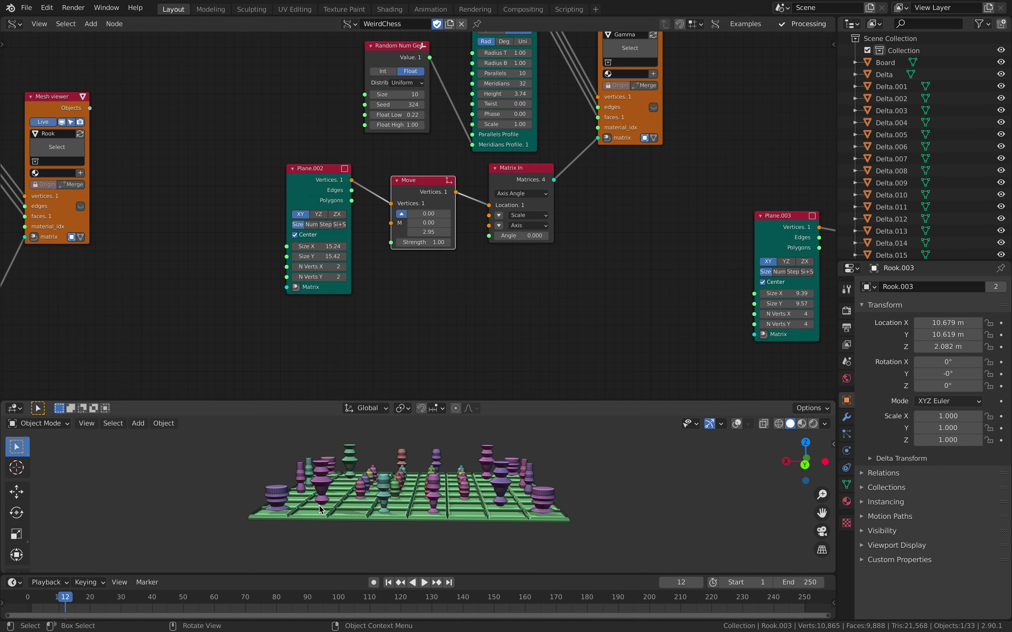
Step: Go to the Delta node group and move its Plane.003 node upward
middle_drag(576, 259, 133, 236)
drag(356, 208, 359, 165)
middle_drag(408, 163, 317, 183)
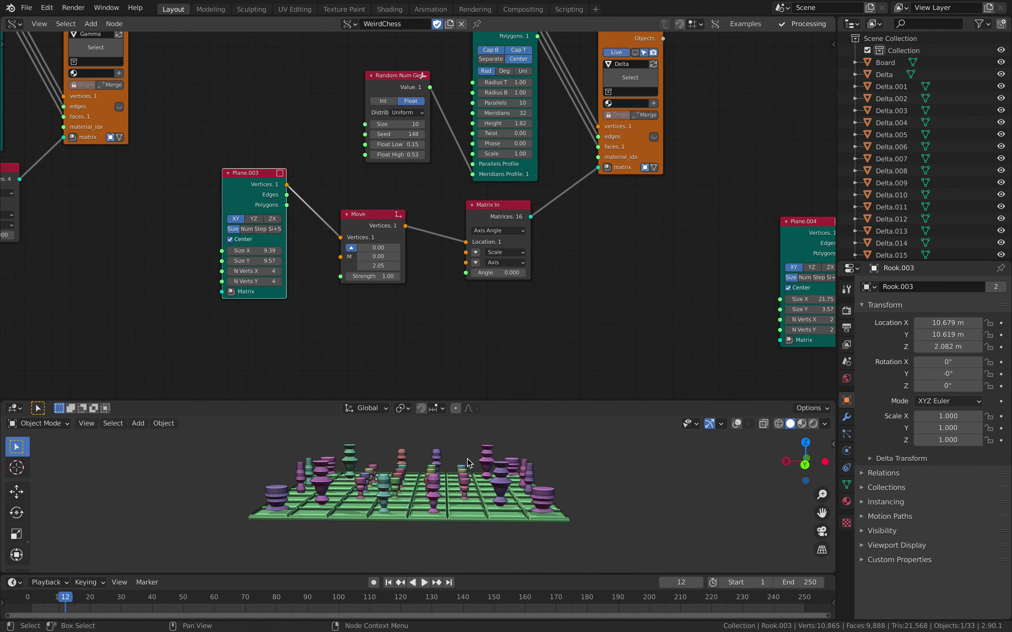
Step: Raise Delta's Move node beside Plane.003 and set Plane.003's N Verts X to 5
middle_drag(468, 463, 463, 504)
scroll(402, 190, down, 2)
middle_drag(402, 190, 313, 251)
scroll(307, 272, up, 1)
drag(278, 275, 291, 254)
click(212, 332)
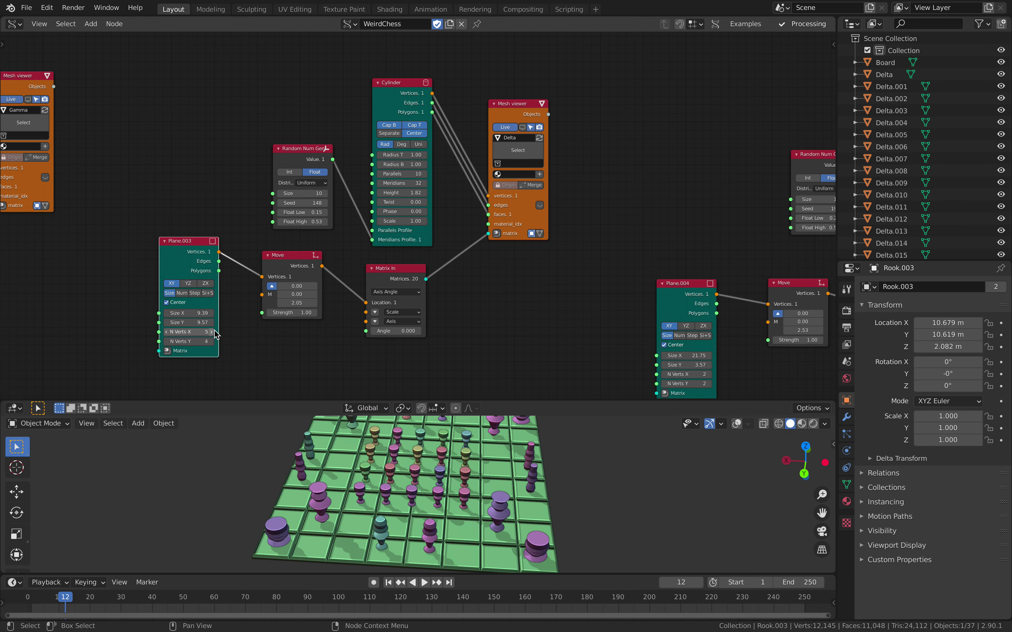
Step: Set the N Verts X of Delta's Plane.003 to 4 and check the piece layout on the board
click(212, 332)
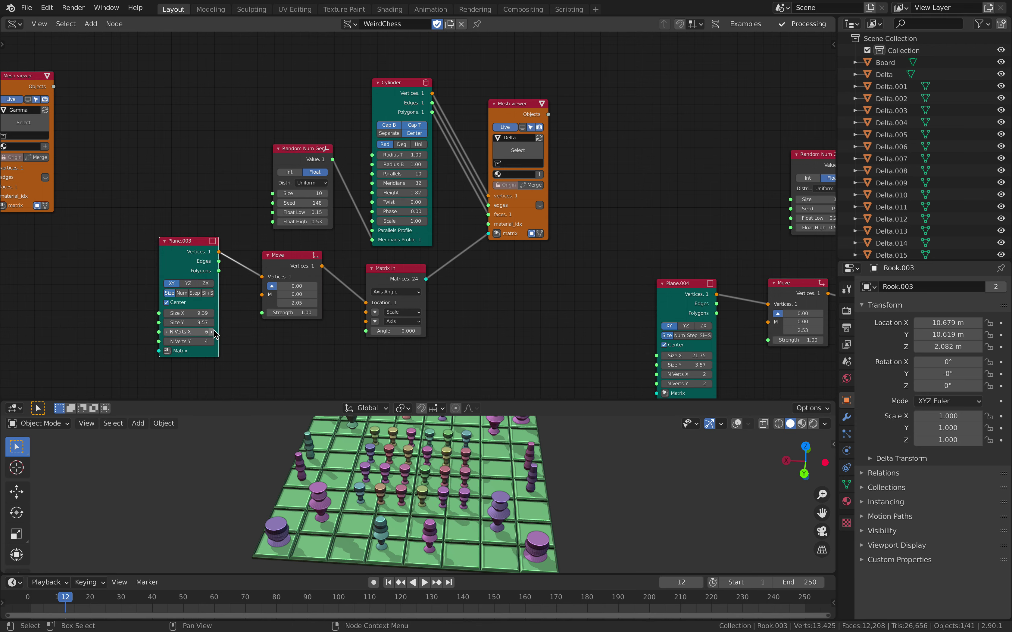
click(167, 333)
click(167, 332)
middle_drag(464, 485, 467, 441)
scroll(408, 443, up, 2)
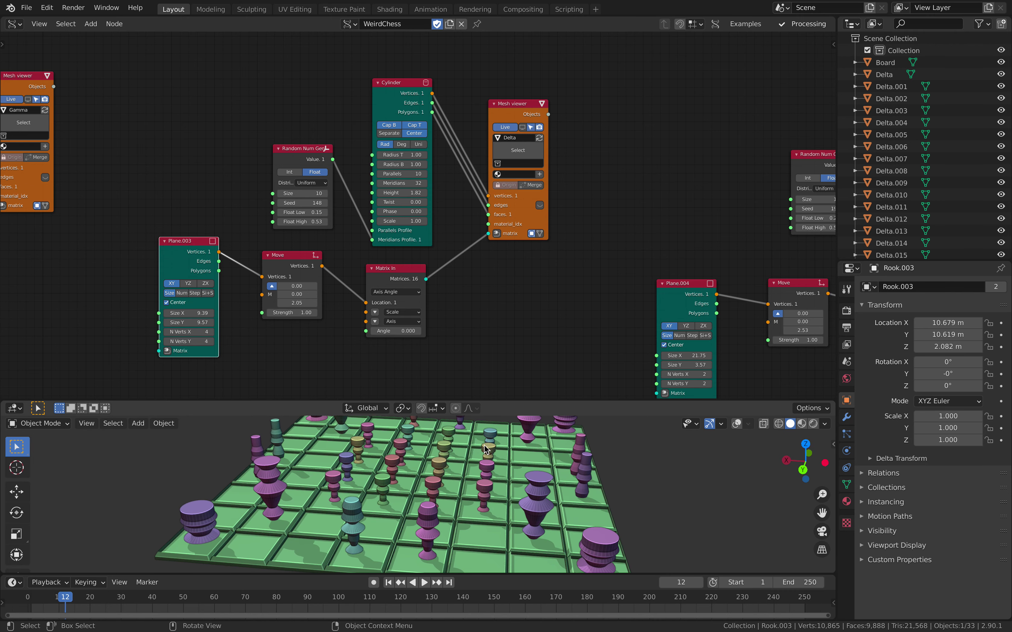
scroll(483, 444, down, 3)
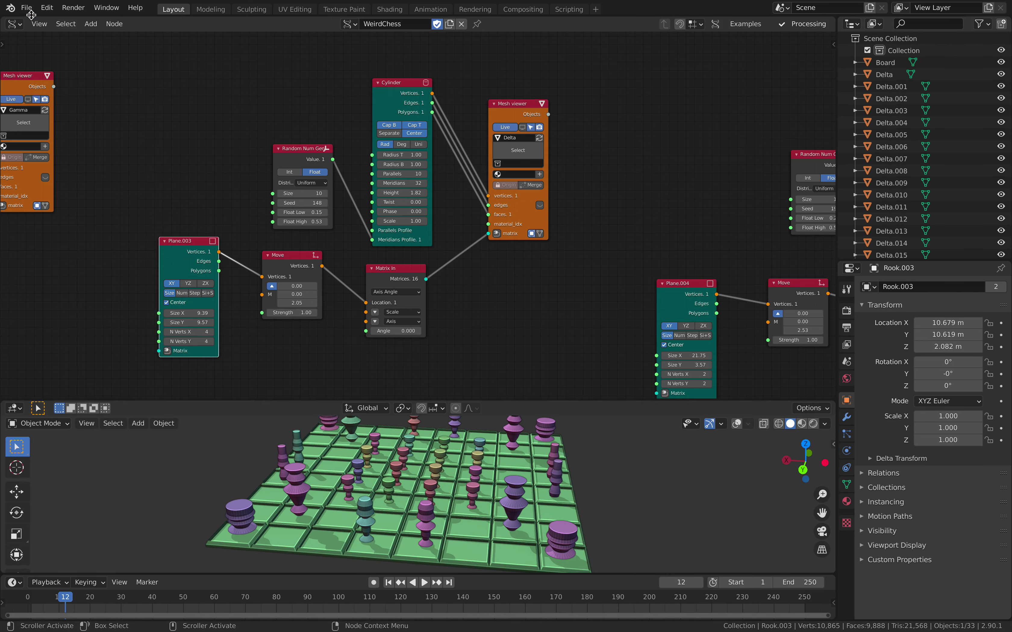
Step: Open the recent file weird_bevel_003.blend
click(26, 8)
mouse_move(34, 23)
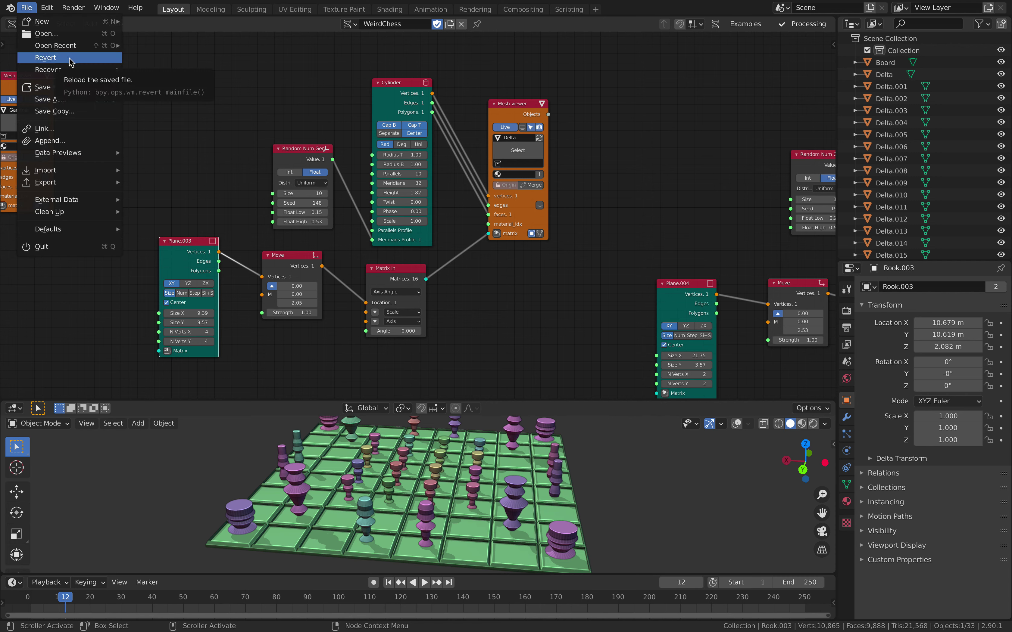
mouse_move(84, 79)
mouse_move(83, 50)
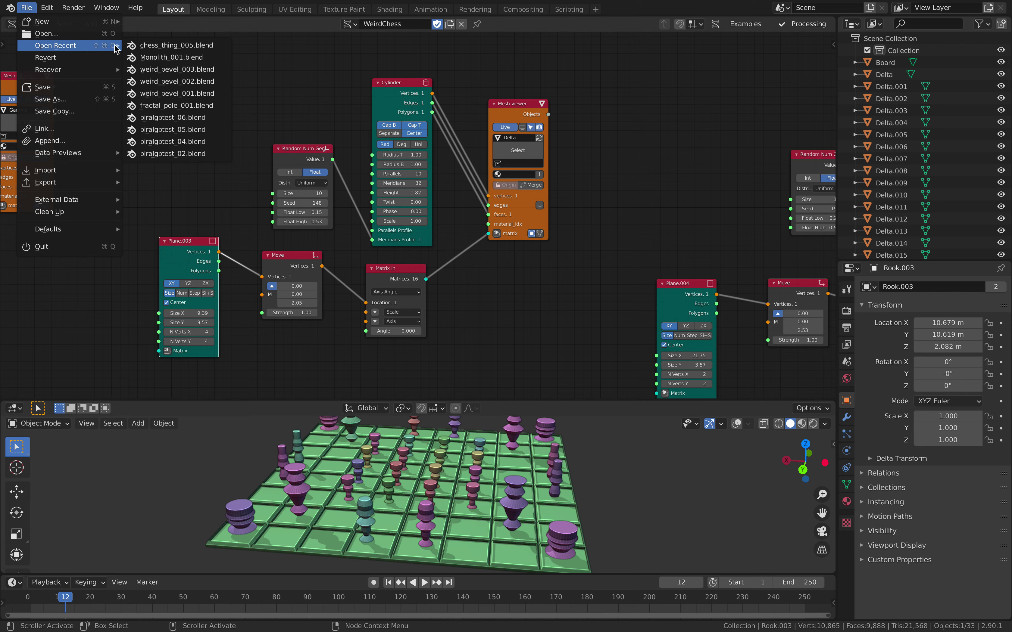
click(194, 69)
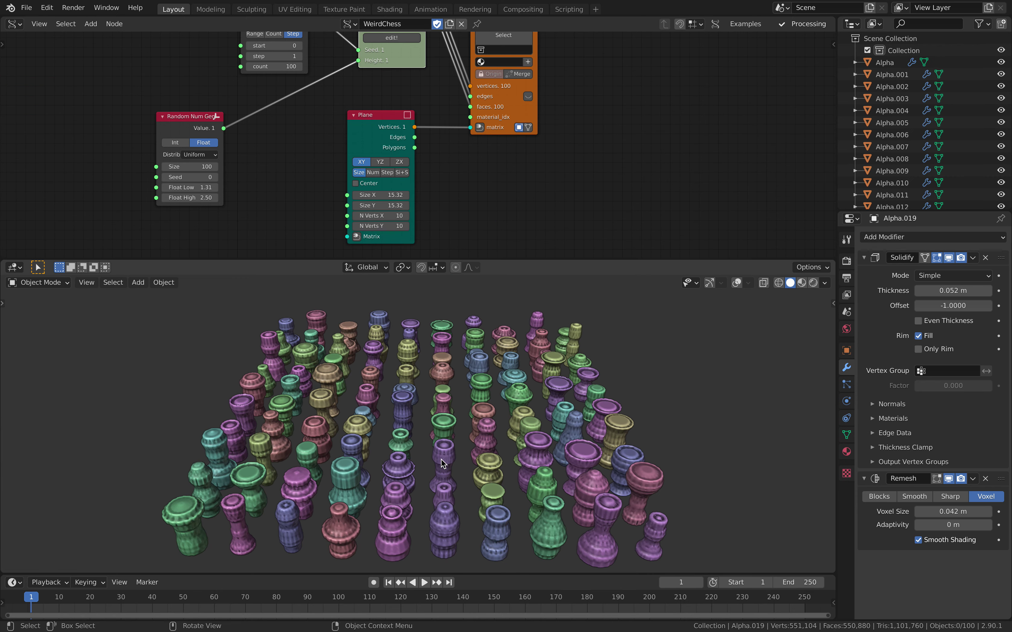
Step: Examine the field of Alpha pieces from several angles together with the node tree that generates them
middle_drag(442, 461, 513, 439)
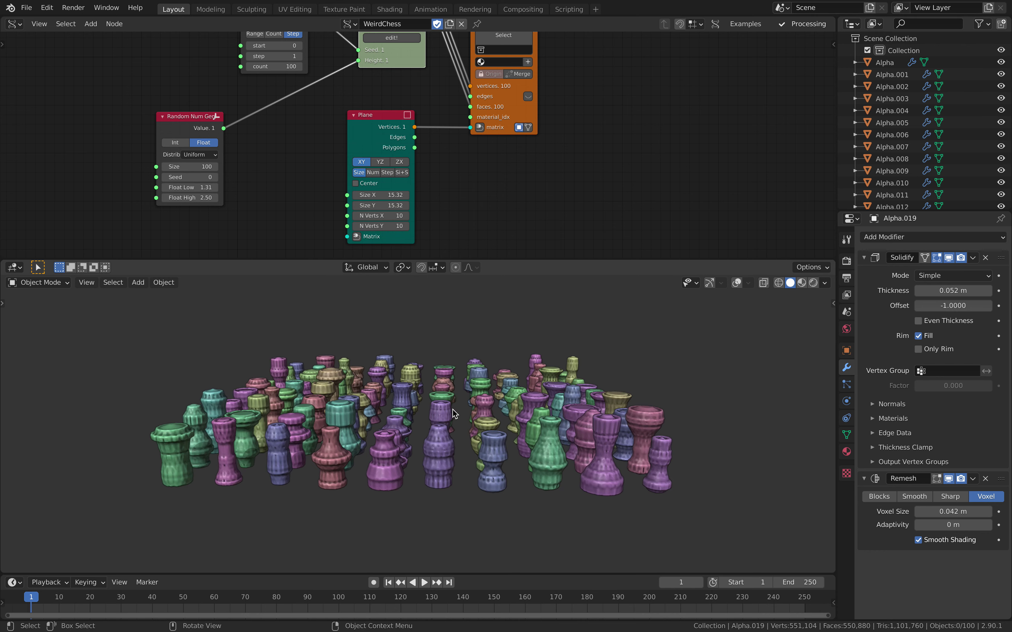
drag(503, 259, 510, 384)
middle_drag(469, 274, 516, 332)
middle_drag(475, 449, 473, 488)
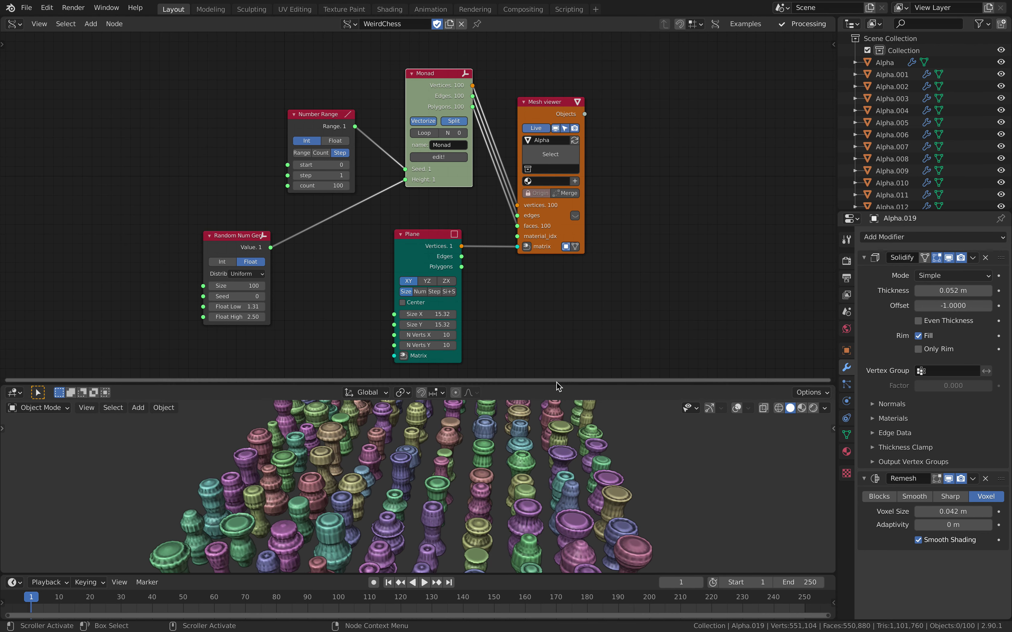
drag(553, 384, 557, 208)
middle_drag(586, 292, 662, 367)
scroll(662, 367, up, 3)
scroll(661, 367, down, 4)
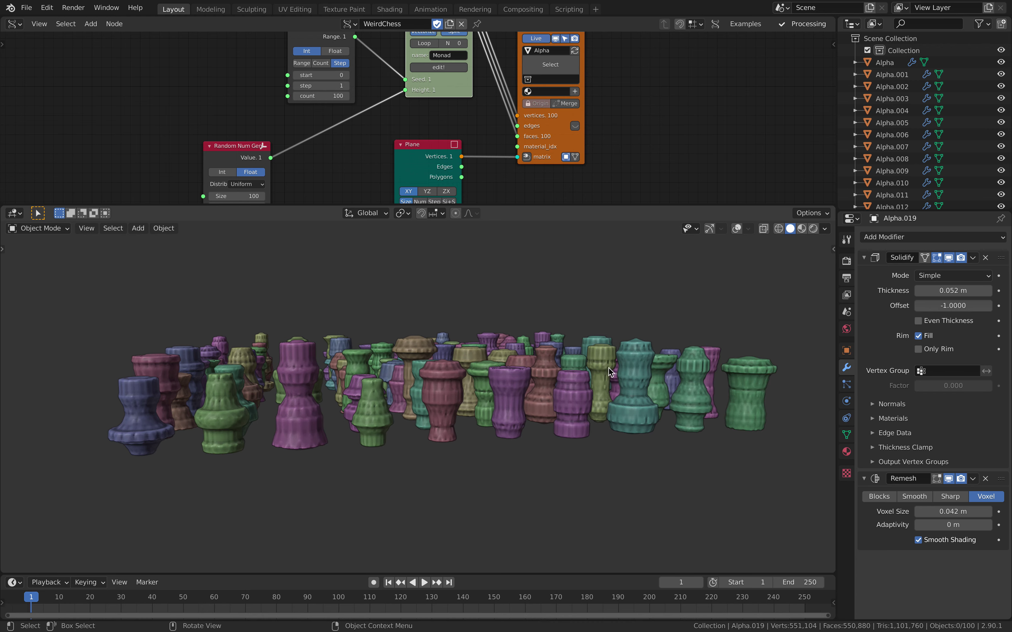
Step: Enlarge the node editor and nudge the Monad node slightly away from the Mesh viewer node
drag(457, 204, 444, 326)
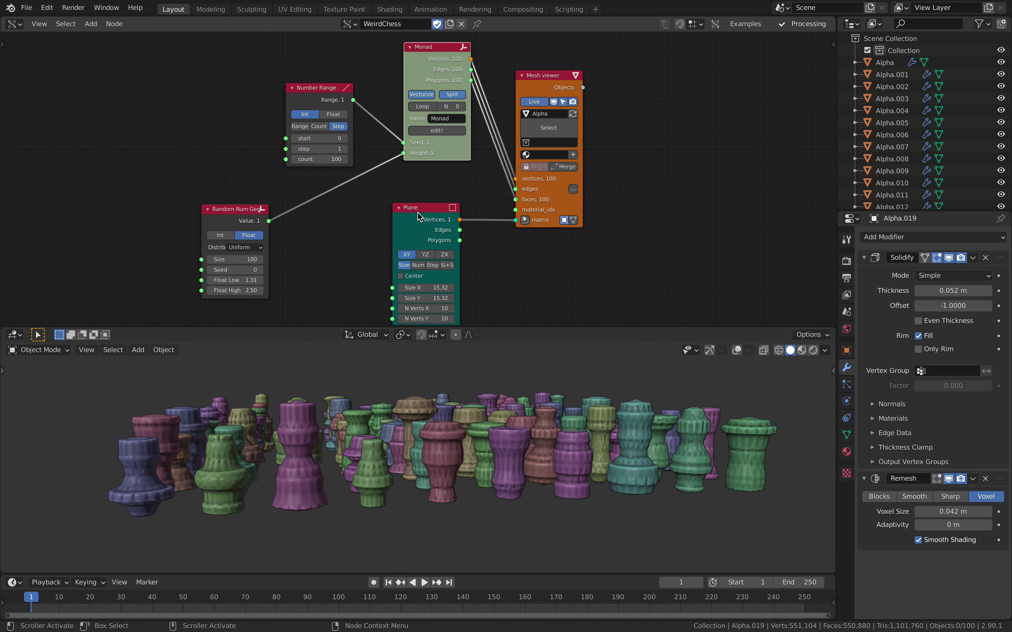
drag(428, 62, 420, 56)
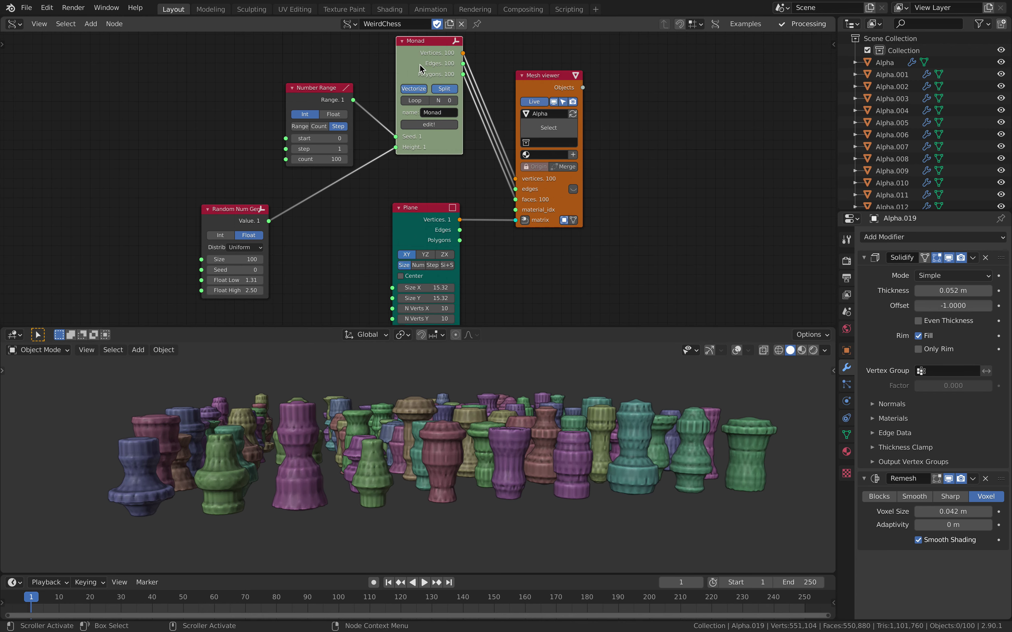
middle_drag(544, 423, 391, 417)
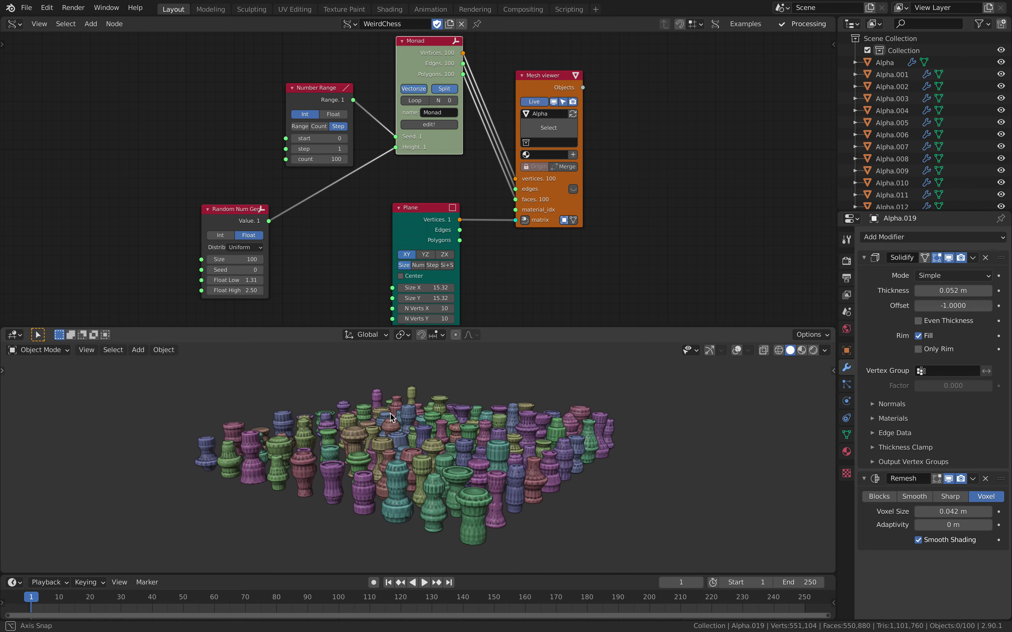
Step: Inside the Monad group, lower the Random Num Gen node and move Cylinder closer to it, and return to the parent tree
key(Tab)
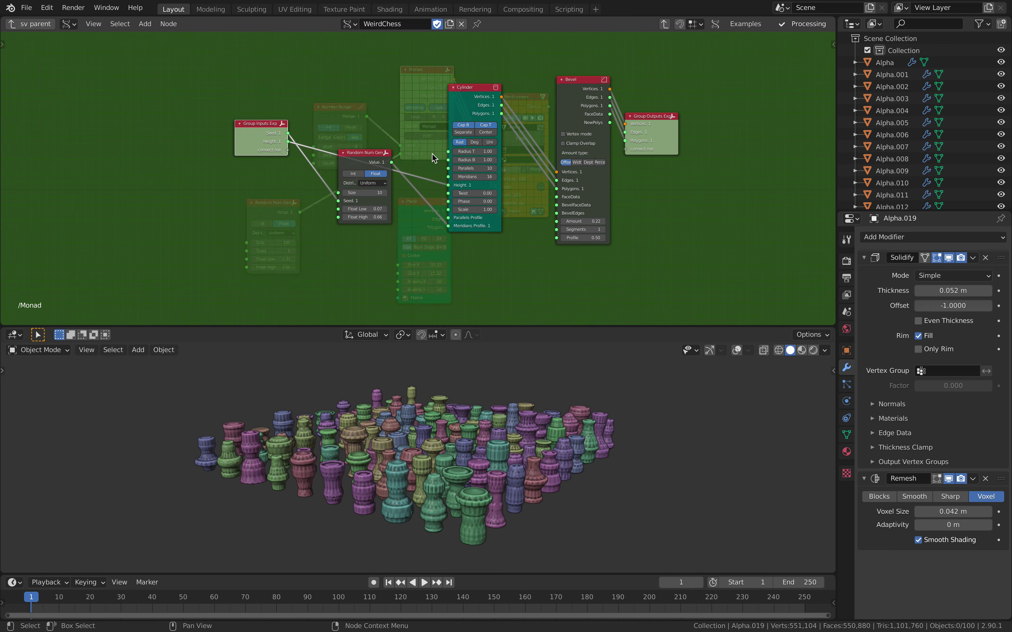
drag(357, 43, 370, 196)
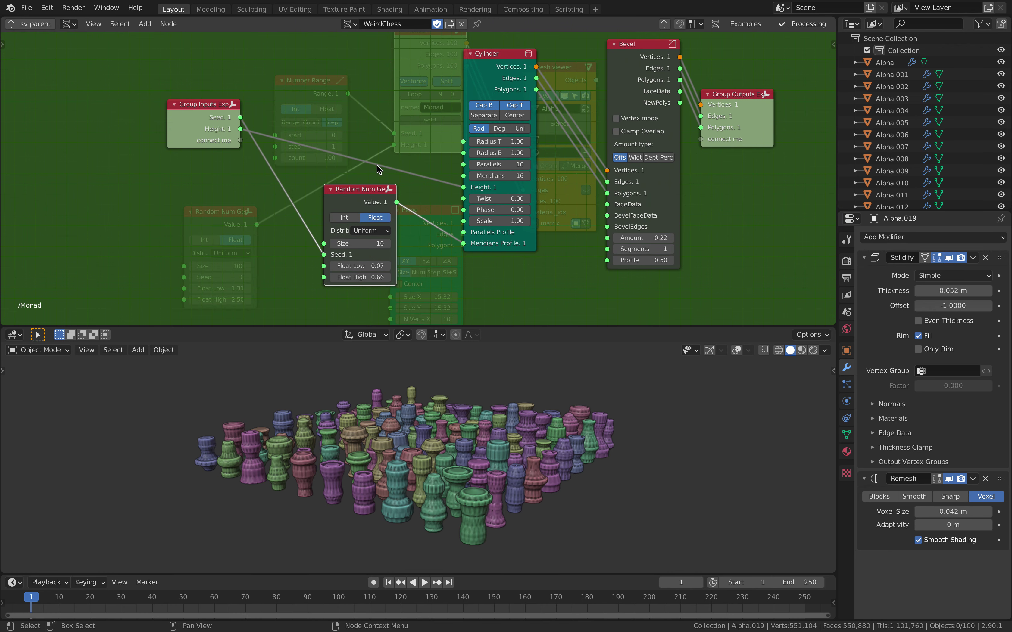
drag(500, 249, 485, 249)
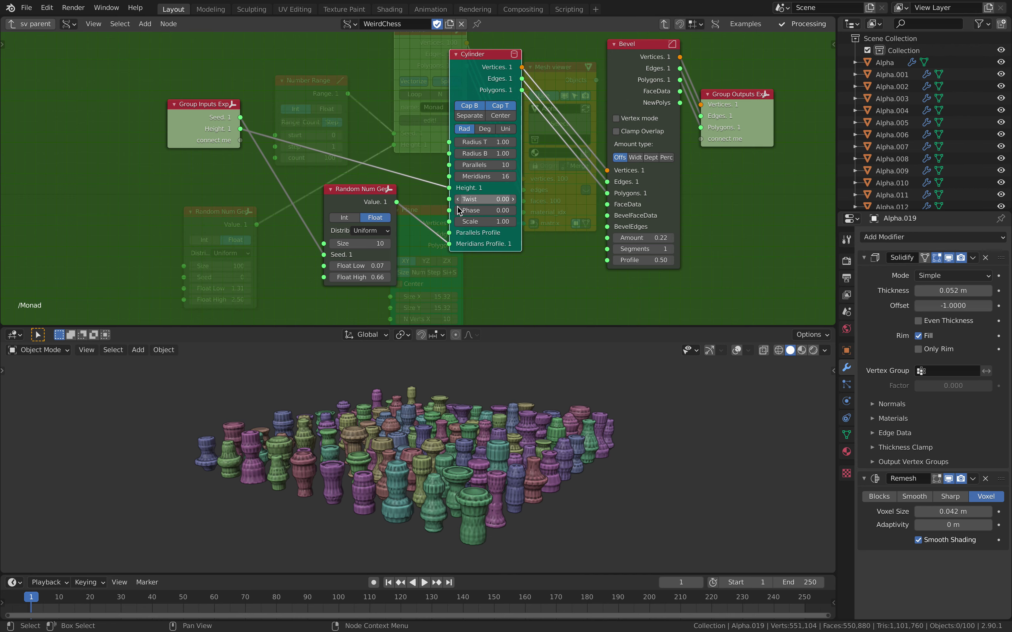
middle_drag(457, 206, 448, 207)
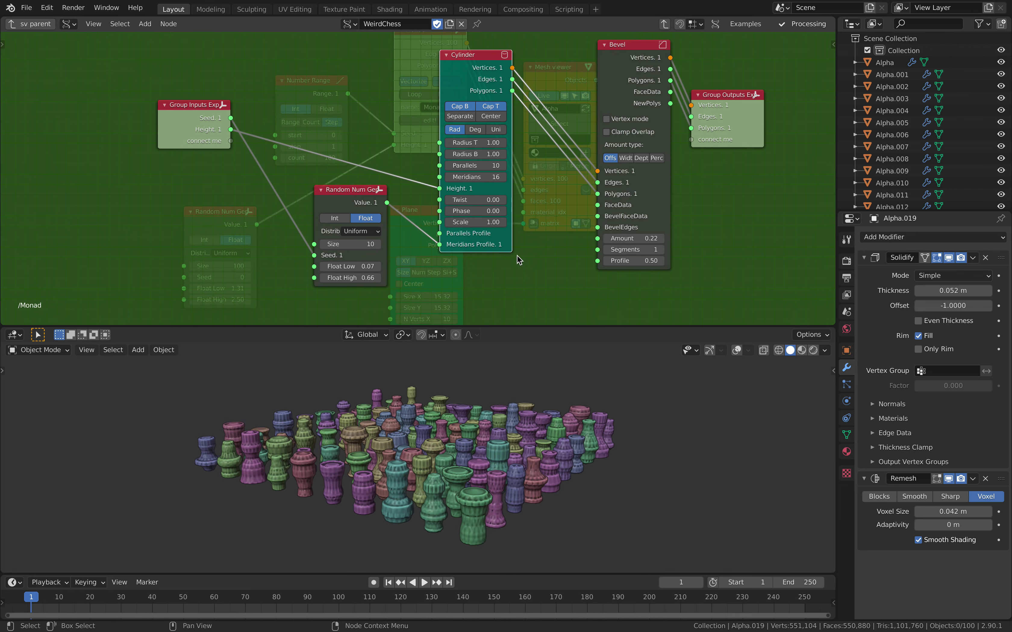
middle_drag(518, 259, 399, 271)
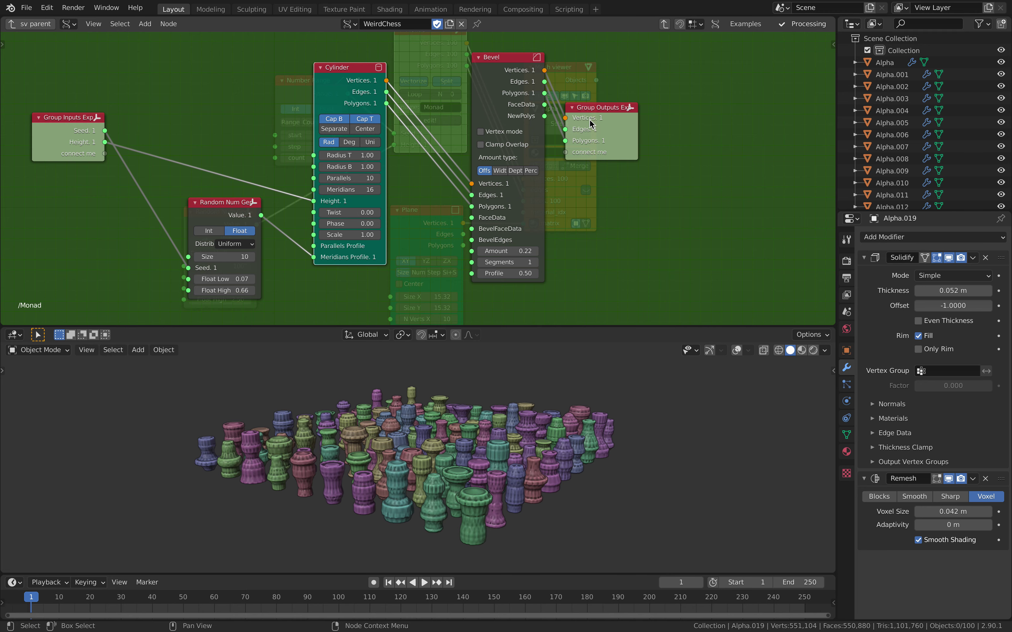
key(Tab)
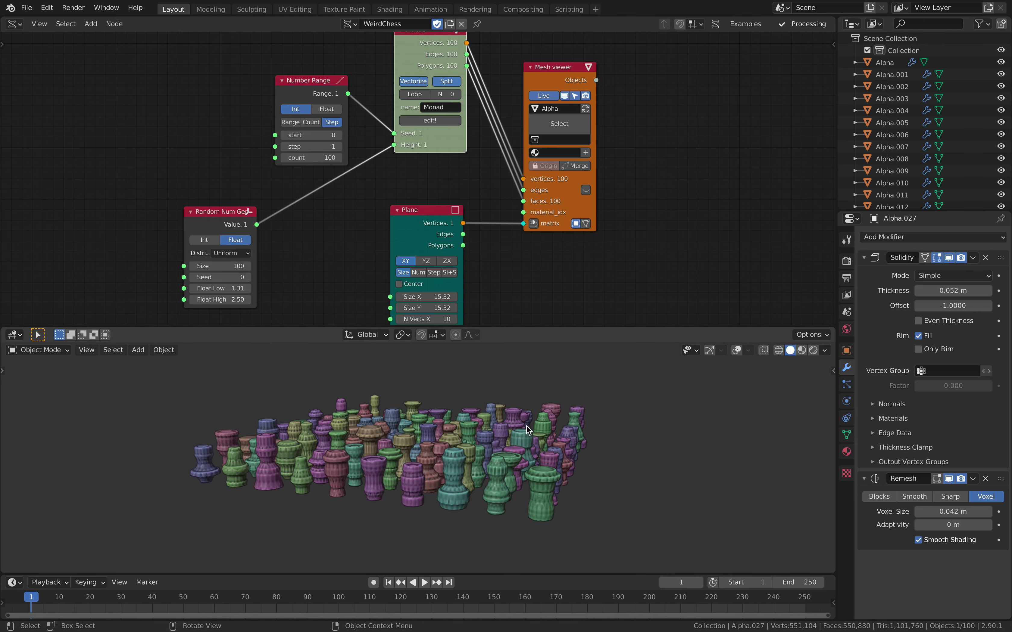
Step: Turn on the overlays and gizmos in the 3D viewport
middle_drag(526, 425, 604, 414)
click(736, 350)
click(709, 350)
Step: Remove the Remesh modifier from the pink piece Alpha.019 and inspect its faceted surface up close
click(583, 427)
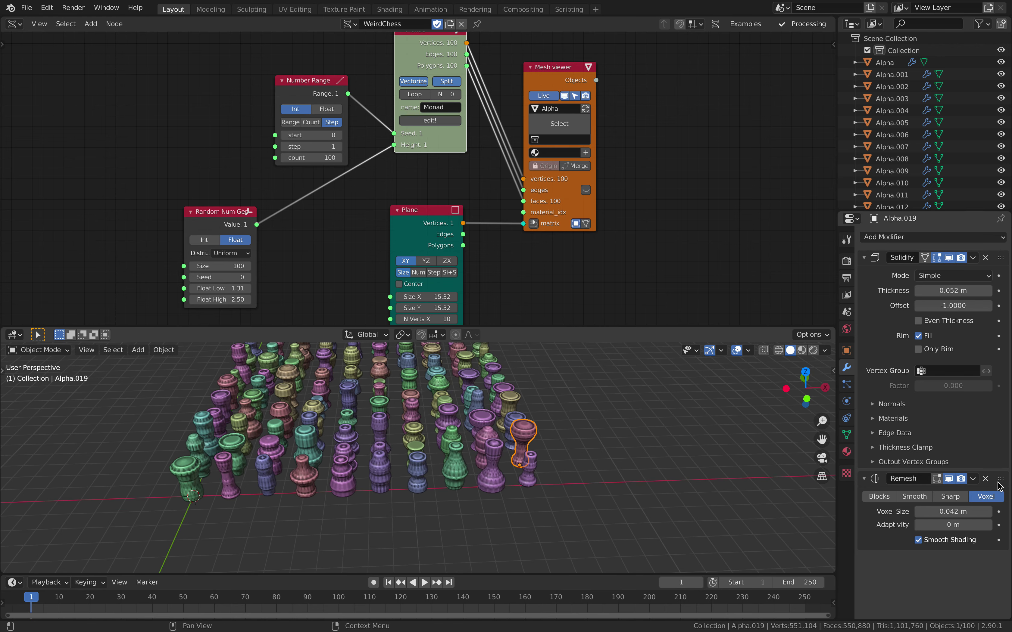
click(982, 479)
shift+middle_drag(622, 462, 537, 457)
scroll(538, 458, up, 5)
middle_drag(404, 444, 439, 447)
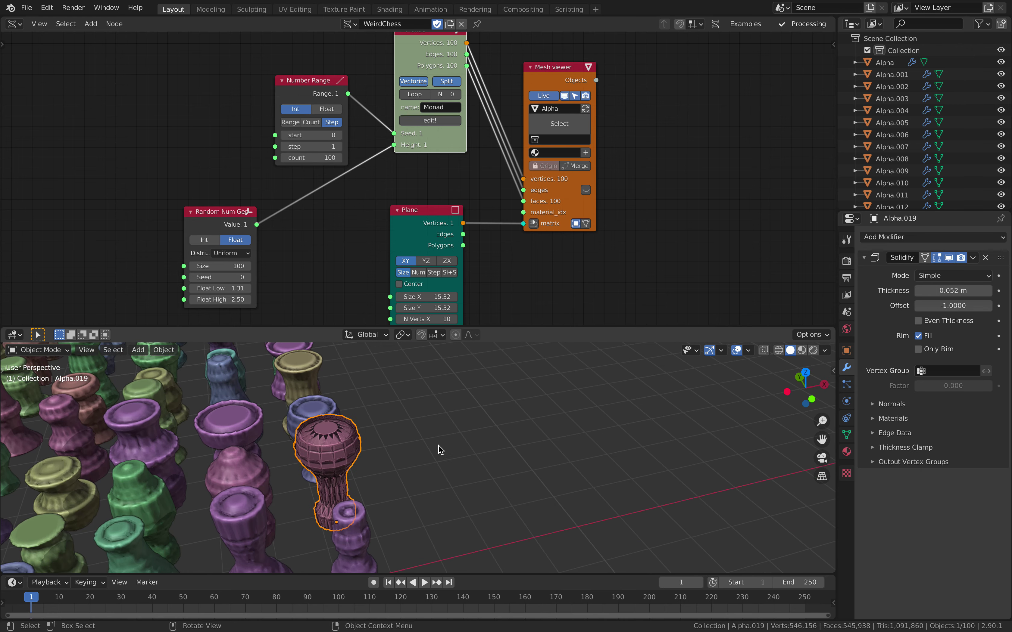
scroll(341, 420, up, 2)
shift+middle_drag(341, 420, 473, 440)
scroll(472, 439, up, 1)
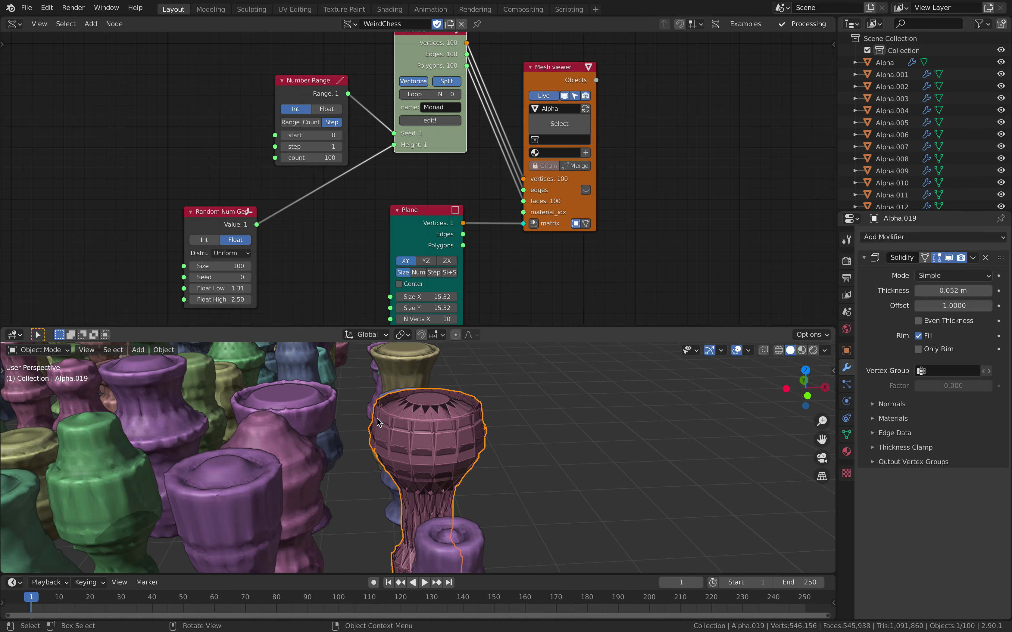
middle_drag(378, 421, 304, 497)
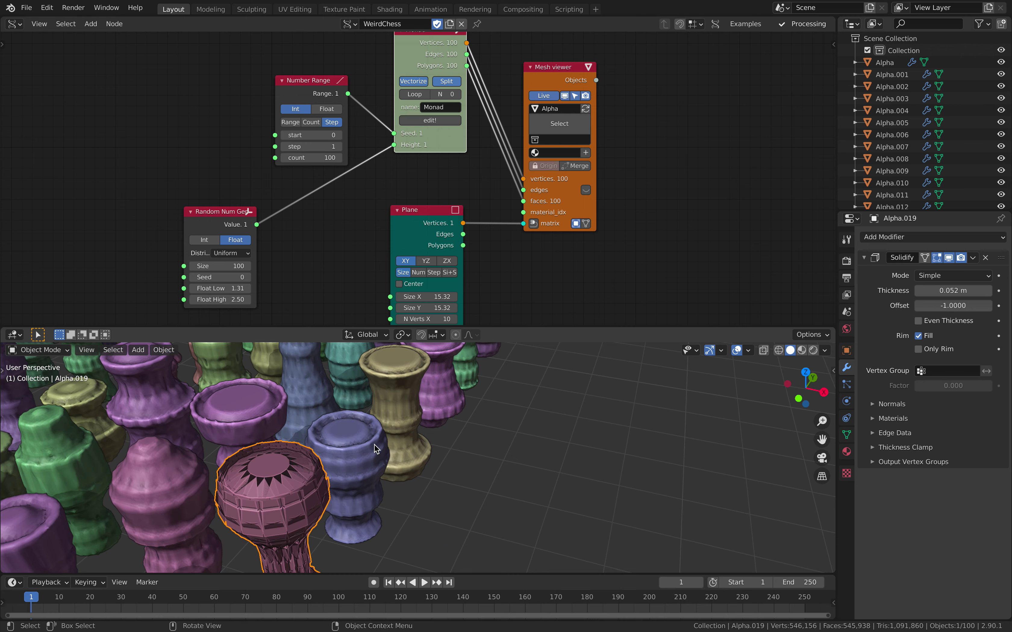
Step: Remove the Remesh modifier from the yellow piece Alpha.039
click(412, 430)
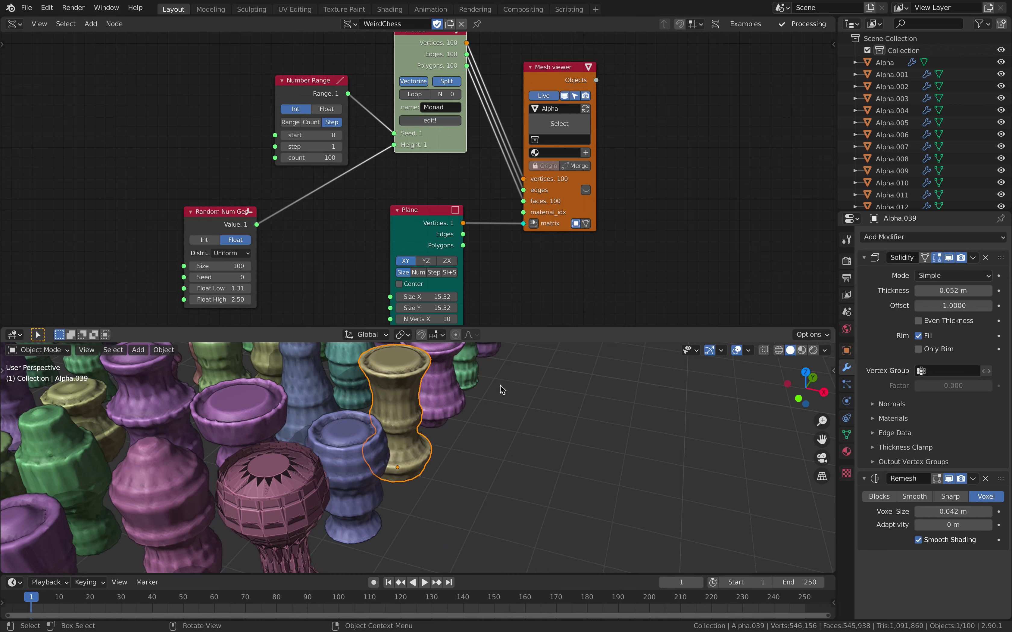
click(985, 478)
middle_drag(418, 443, 469, 425)
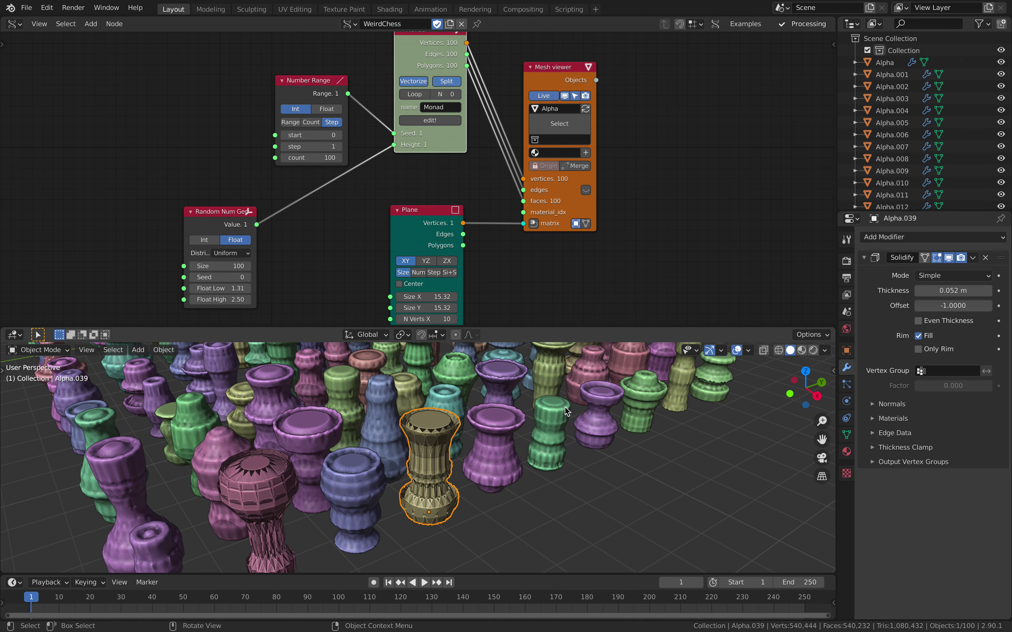
Step: Remove the Remesh modifier from the green piece Alpha.059
click(586, 412)
click(559, 414)
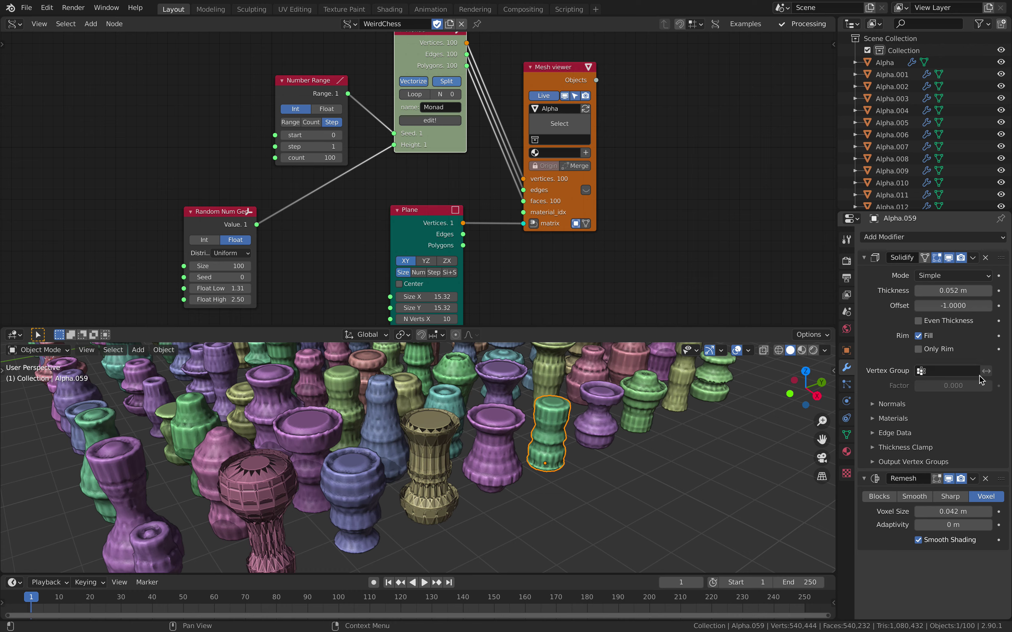
click(986, 479)
middle_drag(694, 435, 593, 427)
scroll(519, 431, up, 4)
scroll(507, 454, down, 5)
Step: Remove the Remesh modifier from the tall piece Alpha.089 and compare it with its remeshed neighbours in an enlarged viewport
click(504, 423)
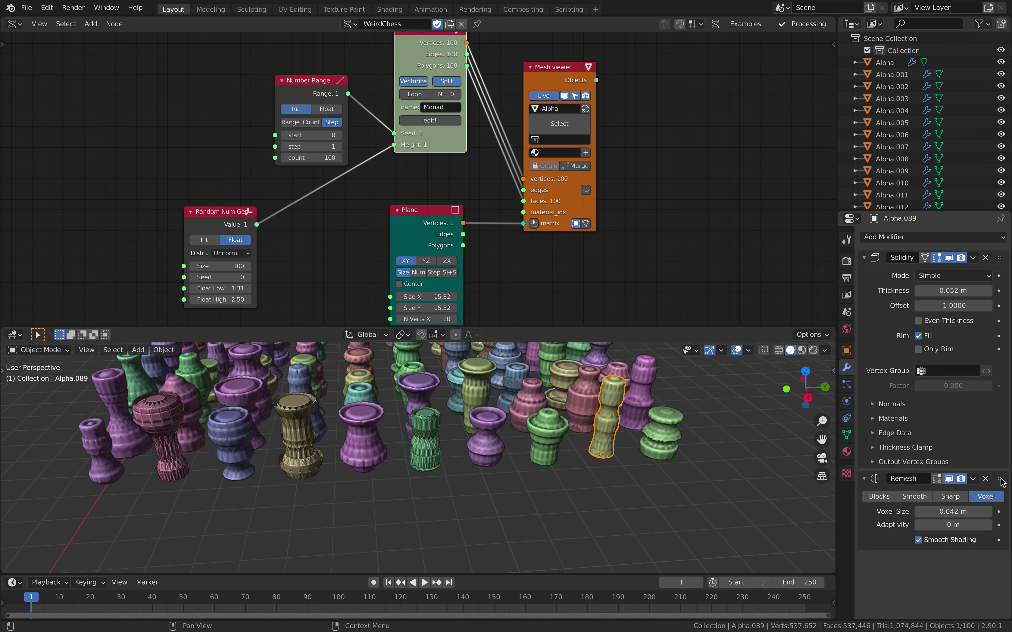
click(985, 478)
drag(669, 328, 669, 107)
scroll(562, 285, up, 3)
shift+middle_drag(590, 248, 556, 245)
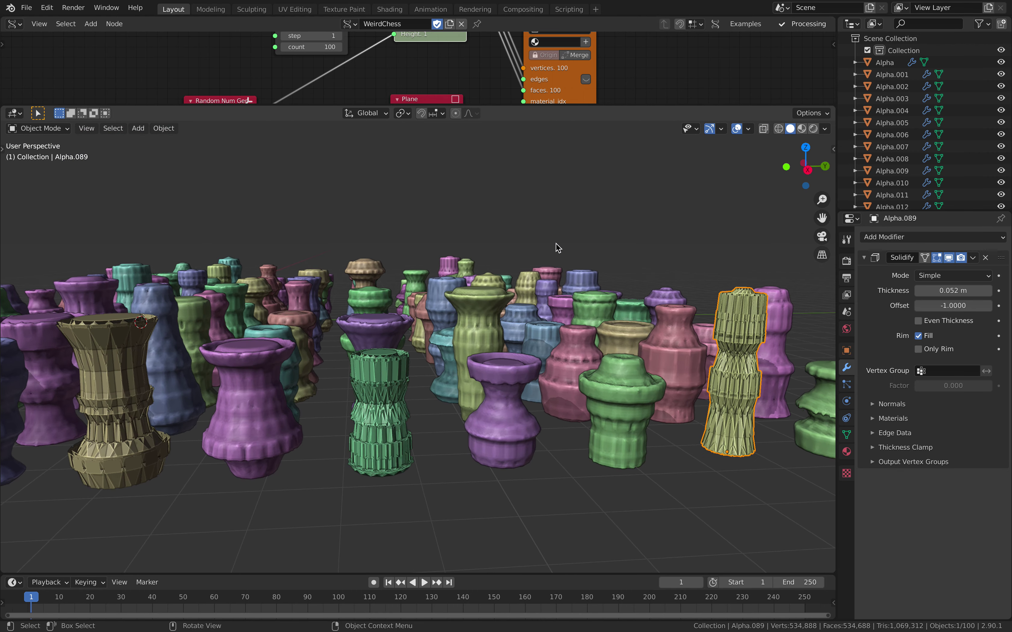
scroll(558, 245, down, 1)
drag(634, 116, 630, 334)
scroll(625, 263, down, 2)
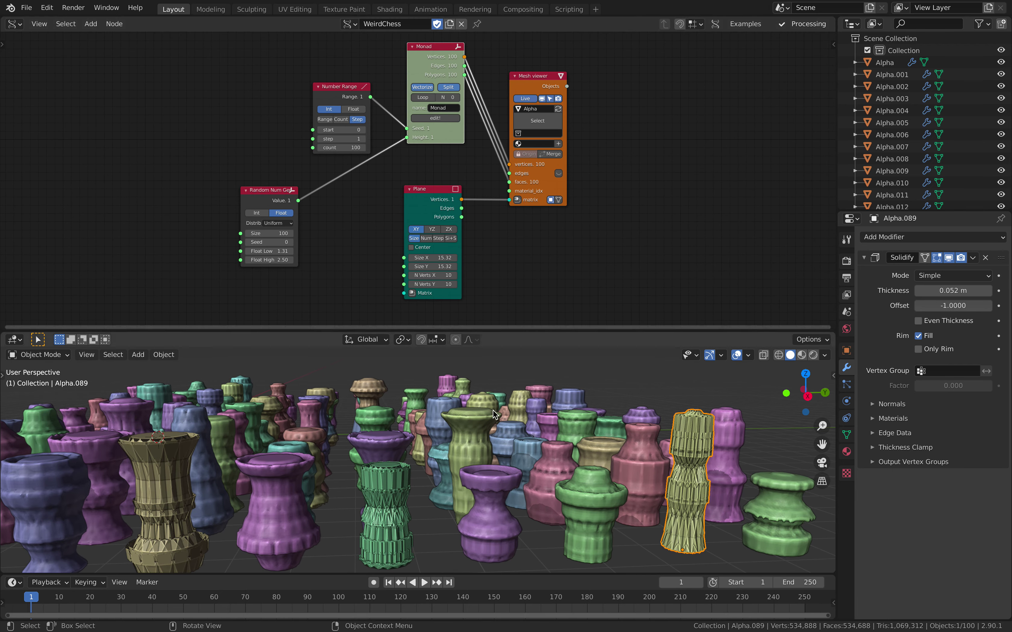
Step: Examine the field of pieces from above and from the side, including Alpha.034 and Alpha.042, alongside the complete node tree
scroll(493, 409, down, 3)
middle_drag(493, 409, 426, 445)
shift+middle_drag(728, 406, 537, 456)
click(414, 456)
scroll(414, 457, up, 3)
middle_drag(414, 456, 400, 420)
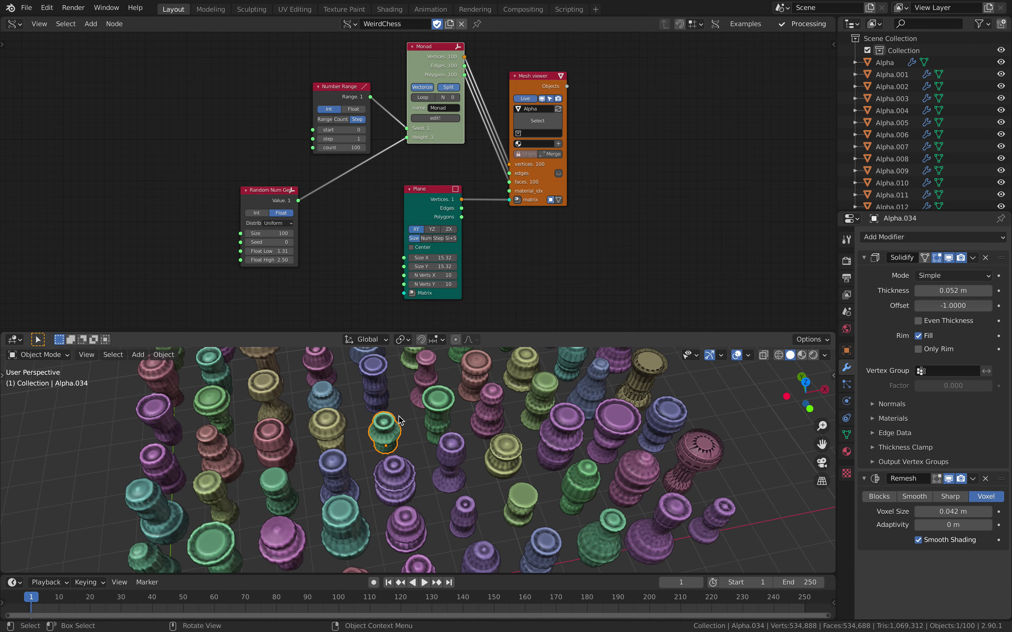
middle_drag(375, 475, 422, 443)
click(416, 470)
scroll(432, 461, down, 3)
middle_drag(509, 278, 514, 271)
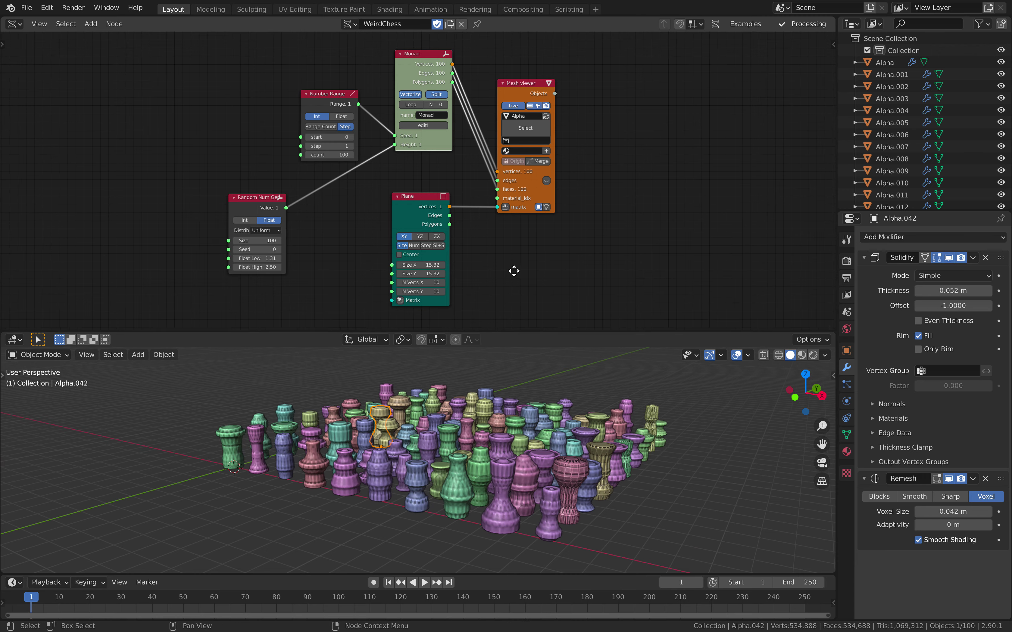
scroll(426, 59, up, 2)
scroll(424, 88, down, 3)
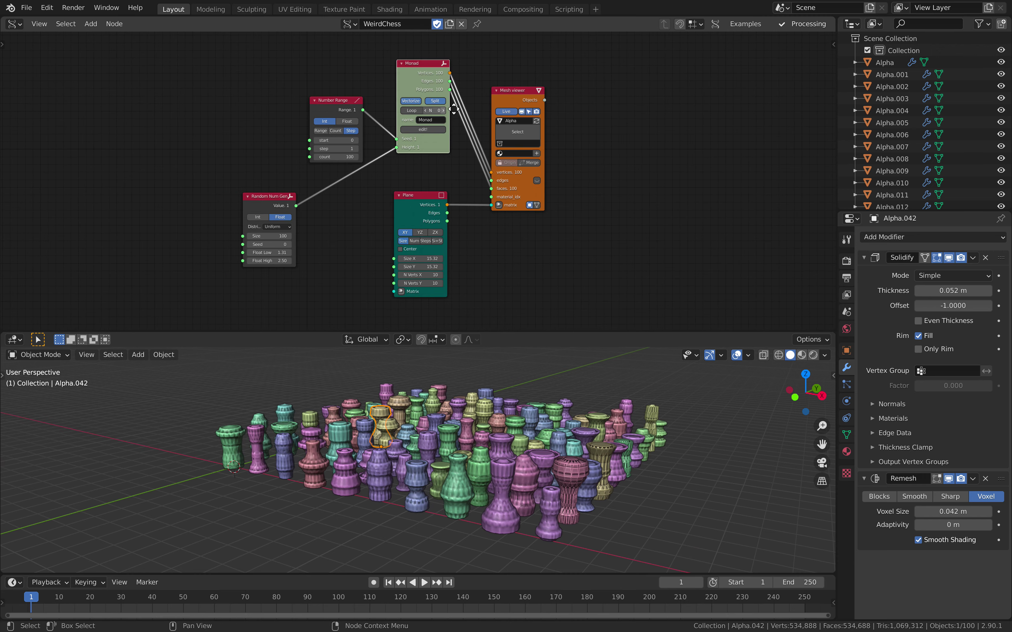
middle_drag(424, 96, 434, 95)
middle_drag(514, 407, 613, 442)
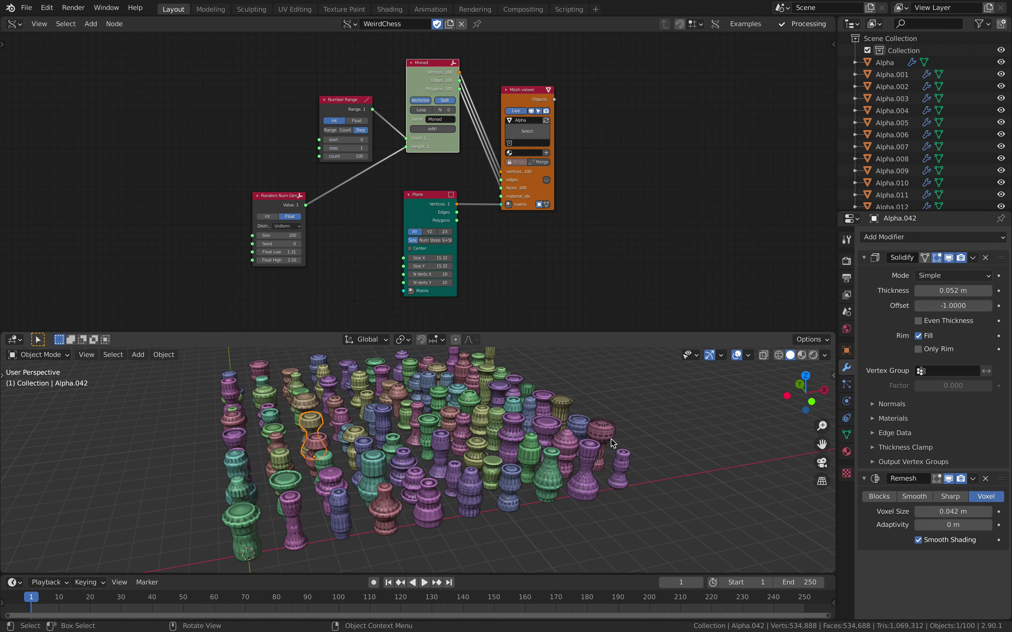